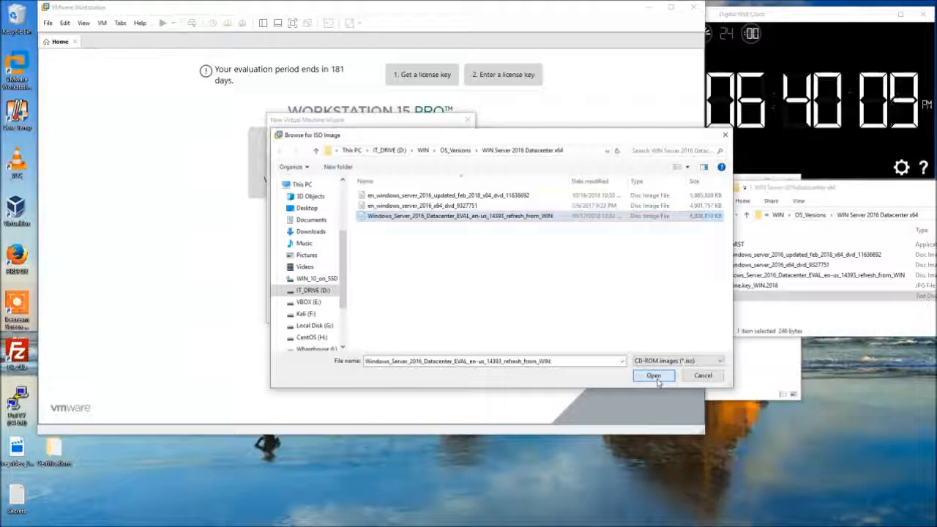
# Use the Windows Server 2016 Datacenter EVAL ISO as the installer disc image.
pyautogui.click(422, 314)
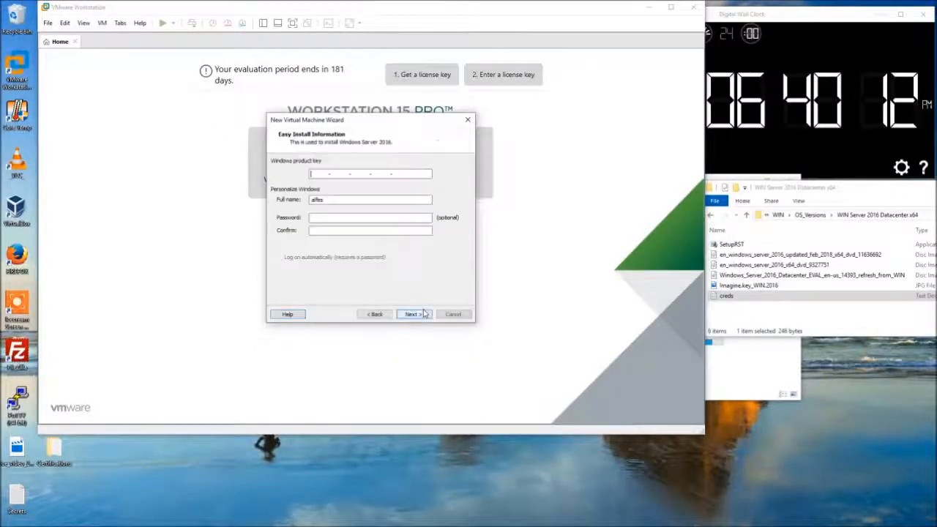
# Enter ITNW_1313 as the Easy Install full name and continue without a product key.
pyautogui.doubleClick(352, 200)
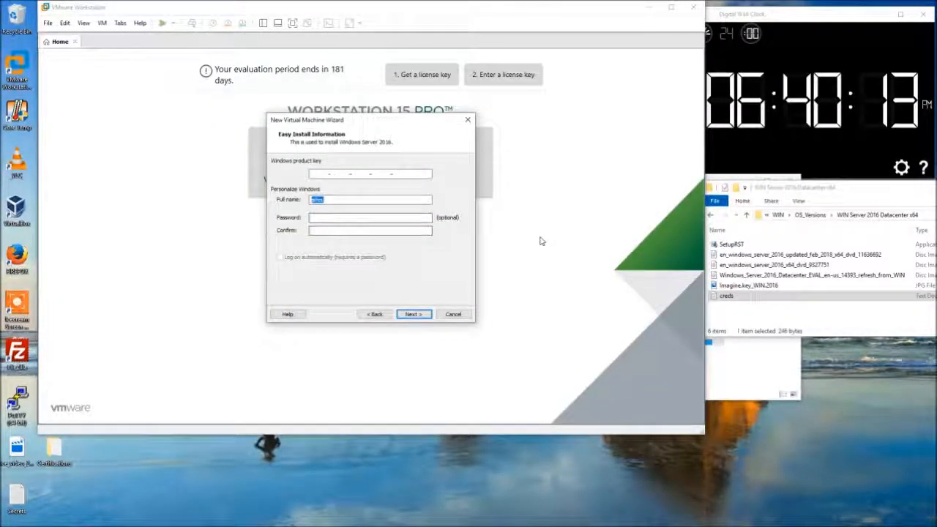
pyautogui.write('D')
pyautogui.write('TNW_1248')
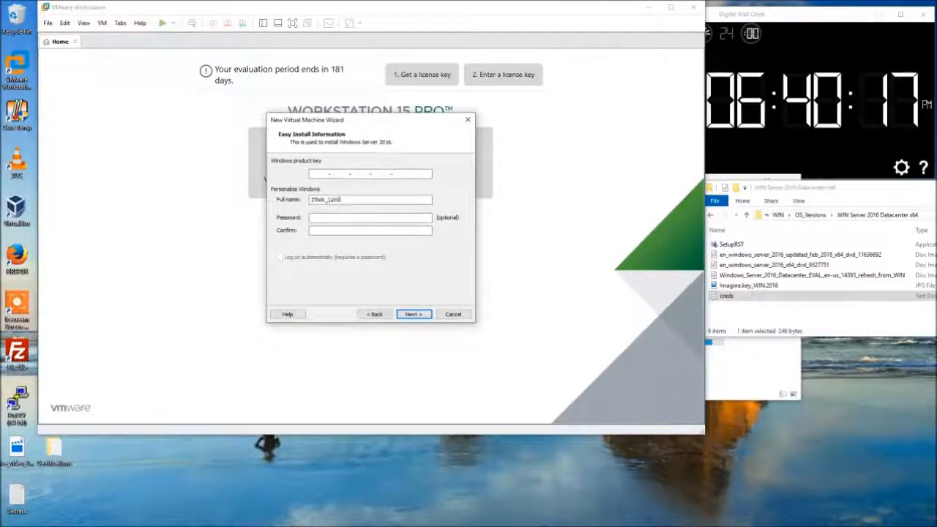
pyautogui.press('BackSpace')
pyautogui.press('BackSpace')
pyautogui.write('13')
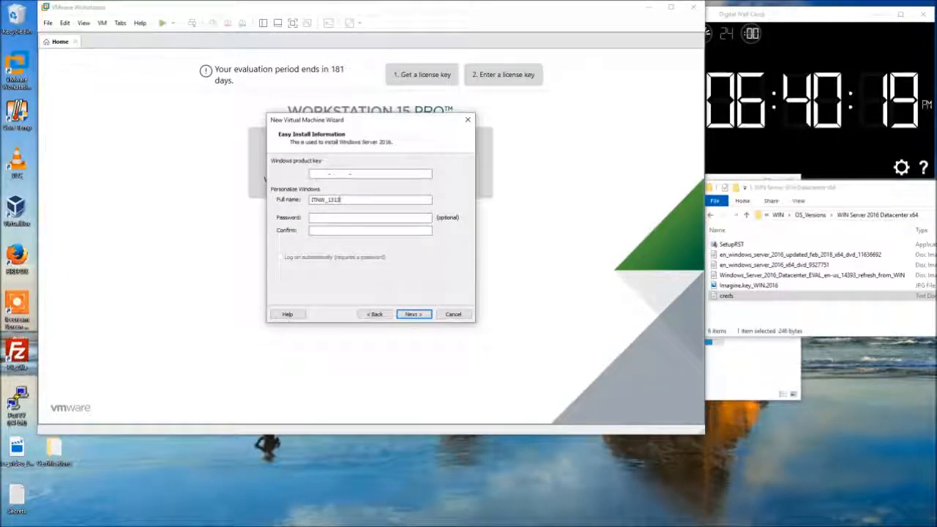
pyautogui.click(423, 314)
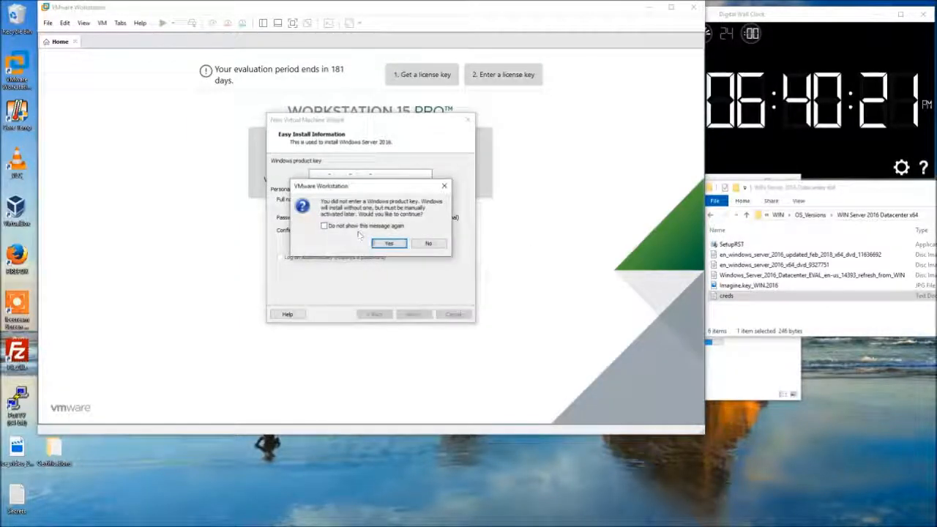
pyautogui.click(388, 244)
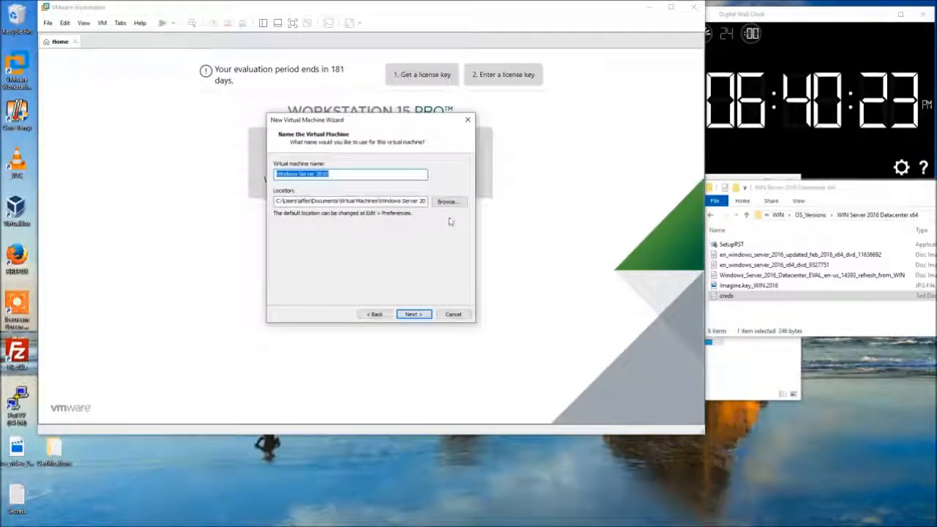
# Name the virtual machine WIN_2016 and bring up the folder chooser for its location.
pyautogui.click(455, 205)
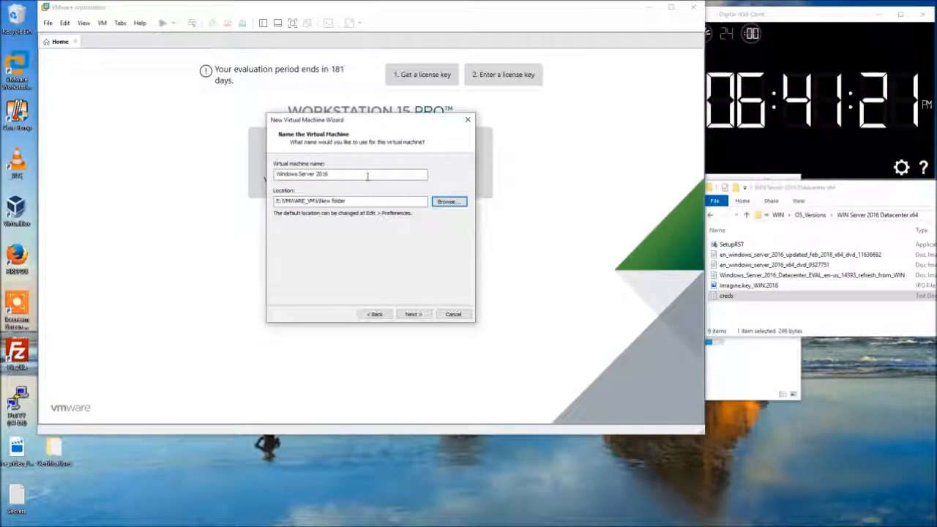
pyautogui.moveTo(369, 173); pyautogui.dragTo(224, 190)
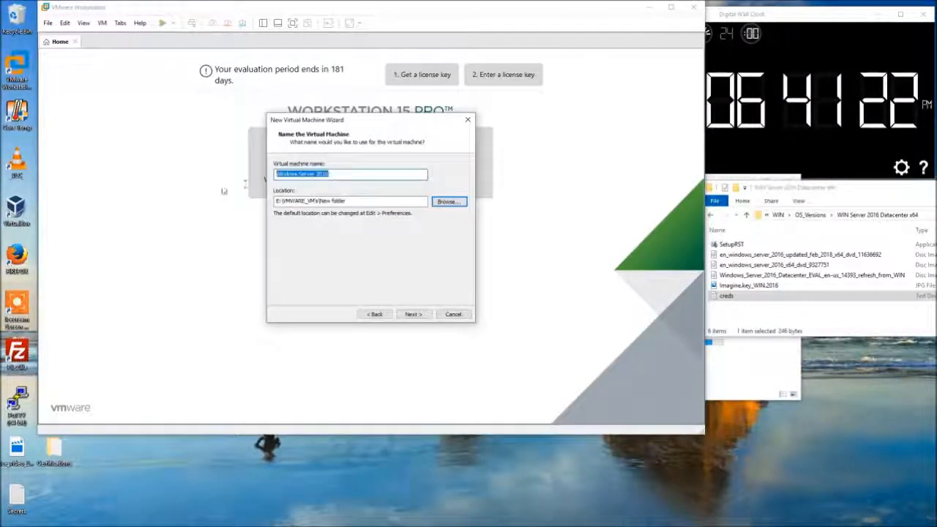
pyautogui.write('W')
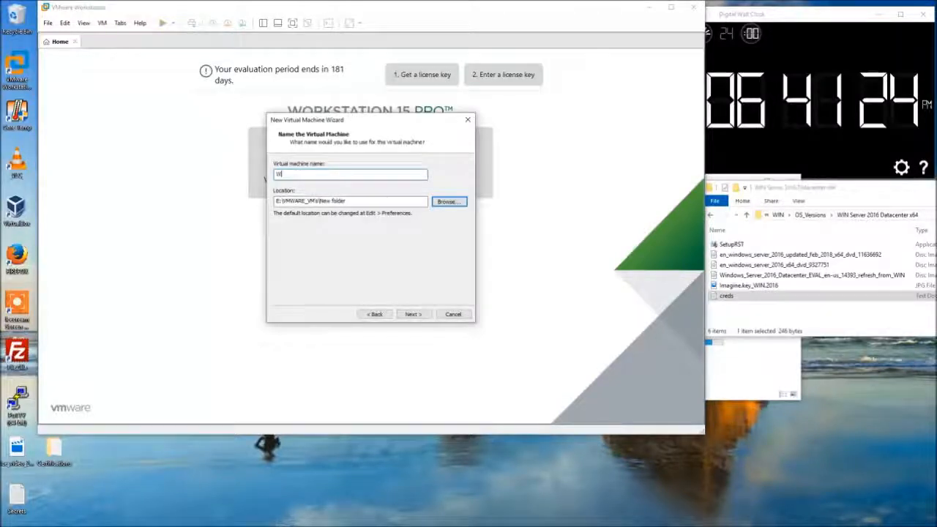
pyautogui.write('IN_2016')
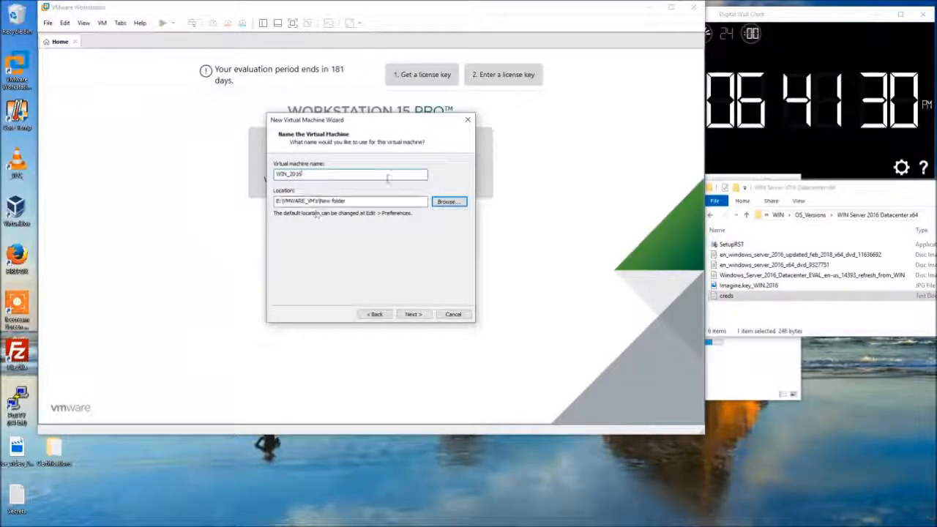
pyautogui.click(449, 202)
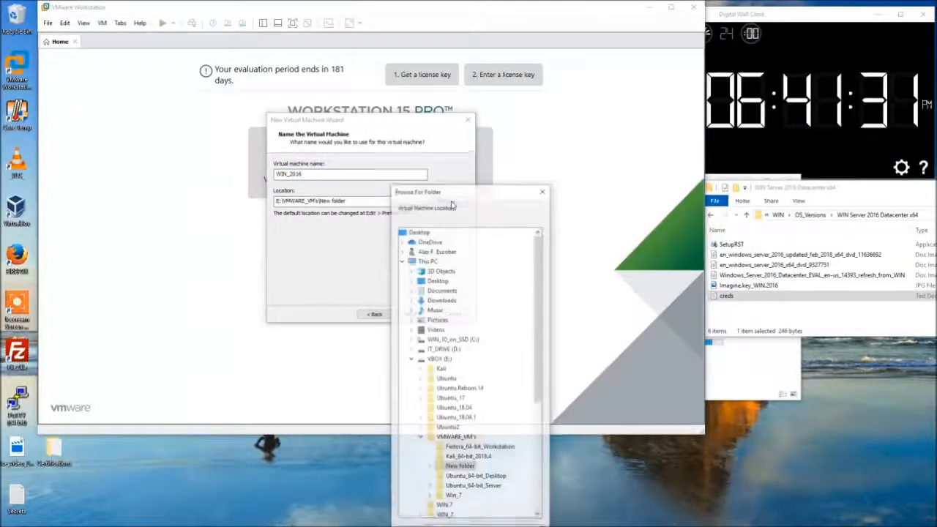
# Delete New folder, create WIN_2016.Fall.'19 under VMWARE_VM's, and use it as the VM location.
pyautogui.rightClick(467, 466)
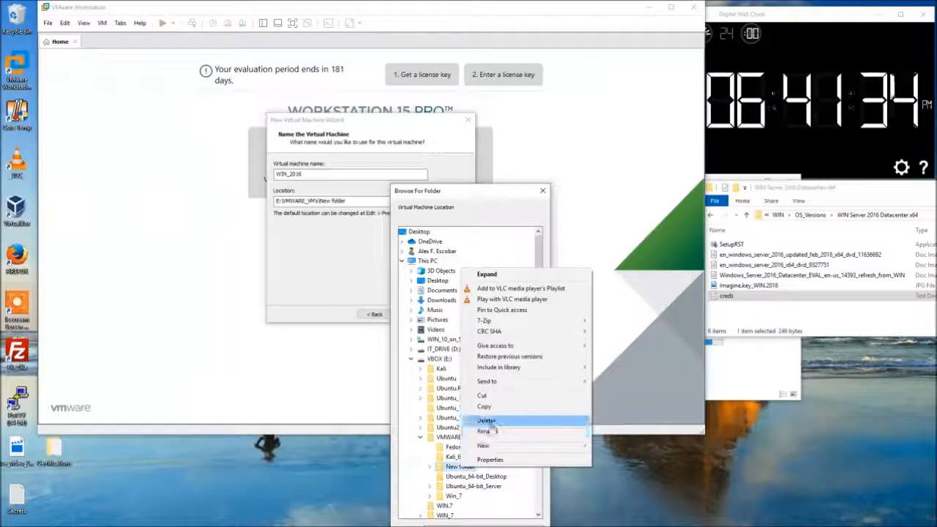
pyautogui.click(485, 420)
pyautogui.moveTo(476, 195); pyautogui.dragTo(435, 73)
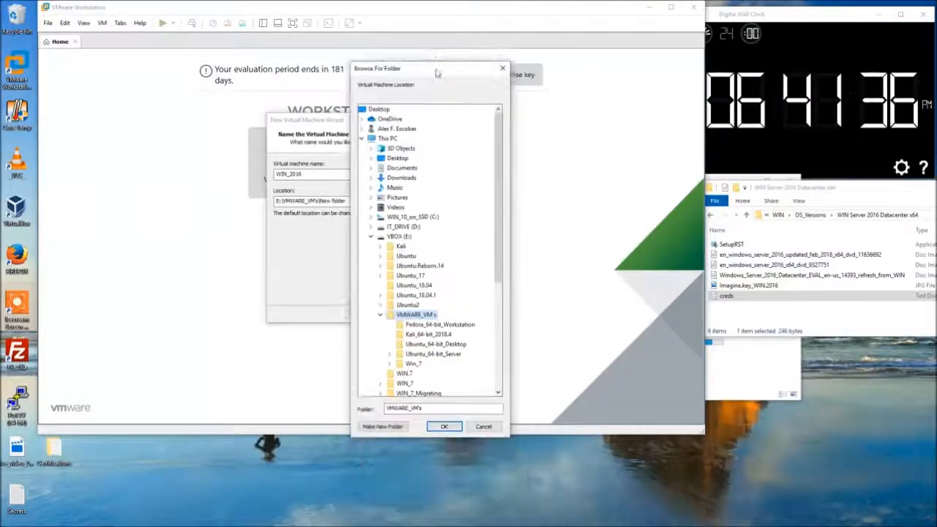
pyautogui.click(384, 426)
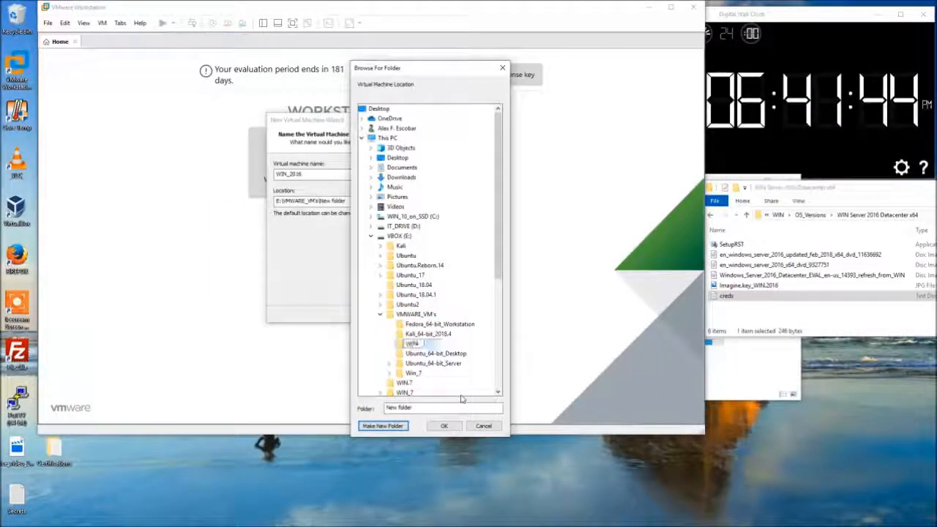
pyautogui.write('2016')
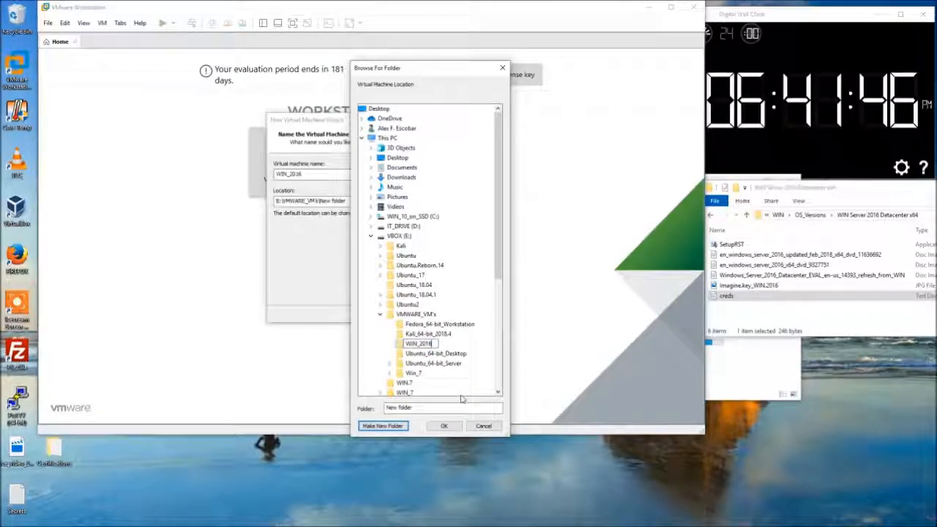
pyautogui.write('_Fall_')
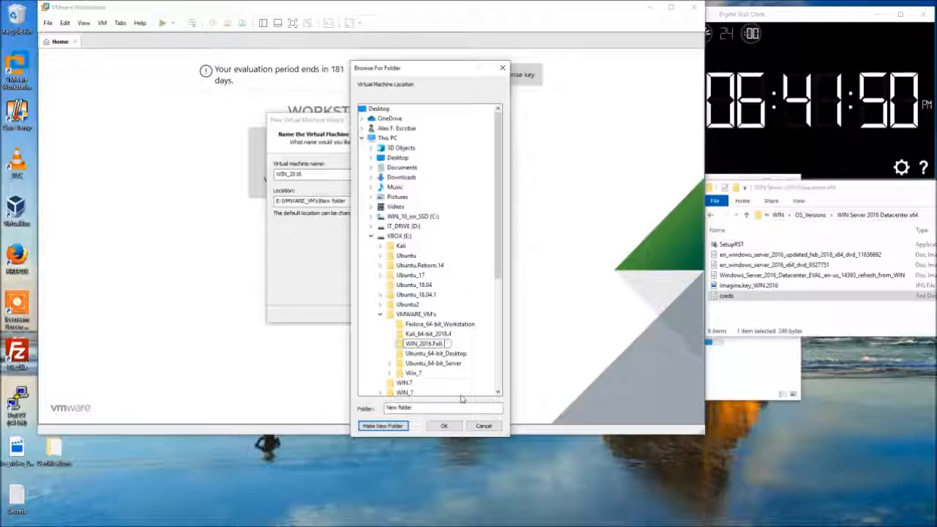
pyautogui.write('19')
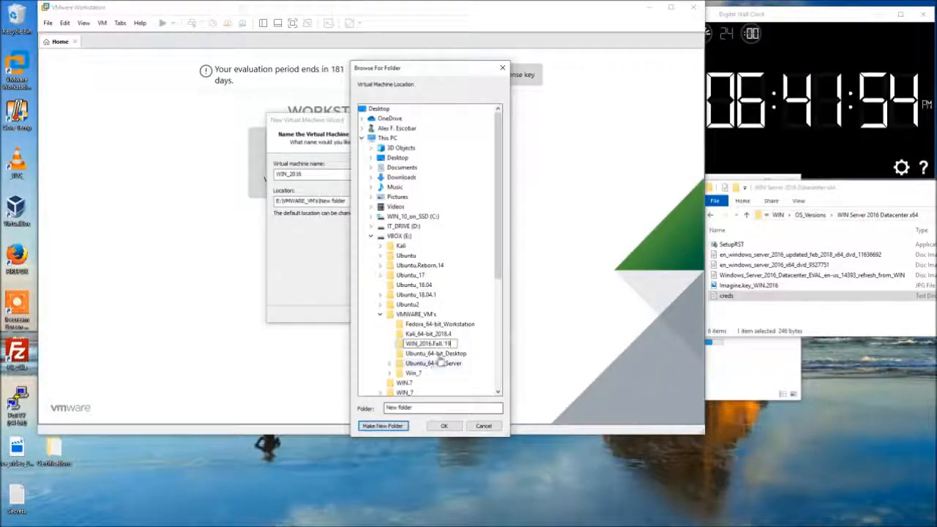
pyautogui.press('Return')
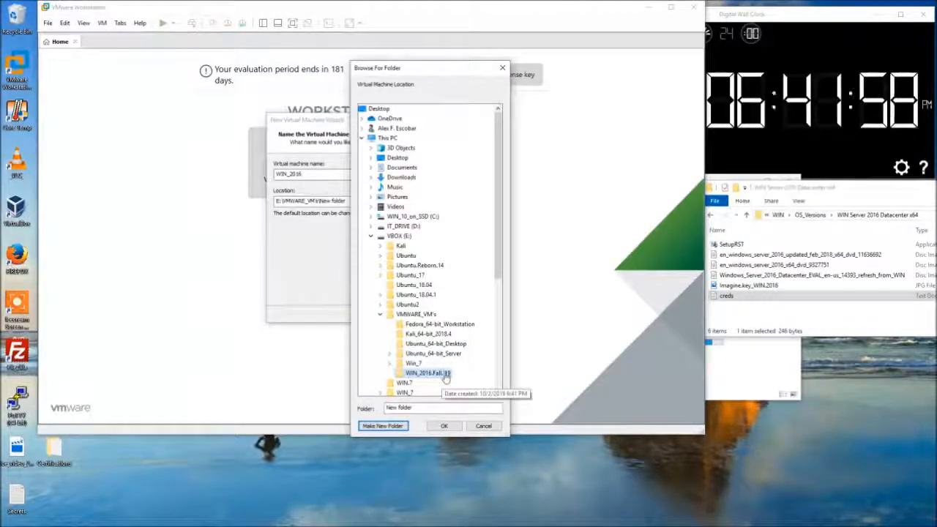
pyautogui.click(444, 426)
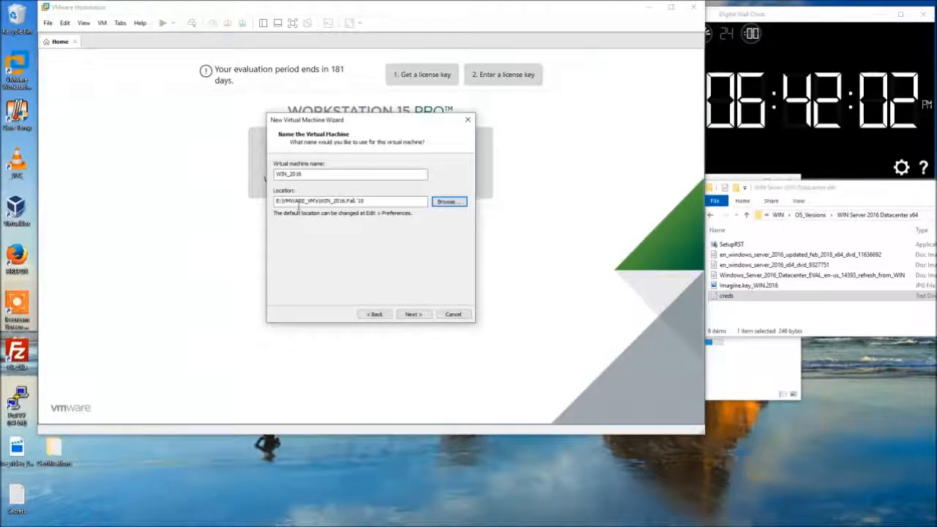
# Choose BIOS firmware for the virtual machine.
pyautogui.click(412, 315)
pyautogui.click(287, 172)
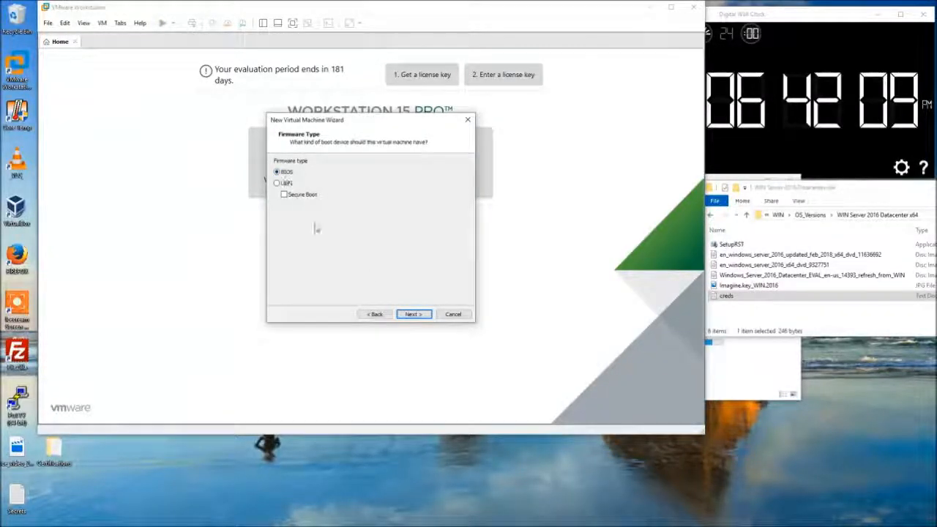
pyautogui.click(415, 317)
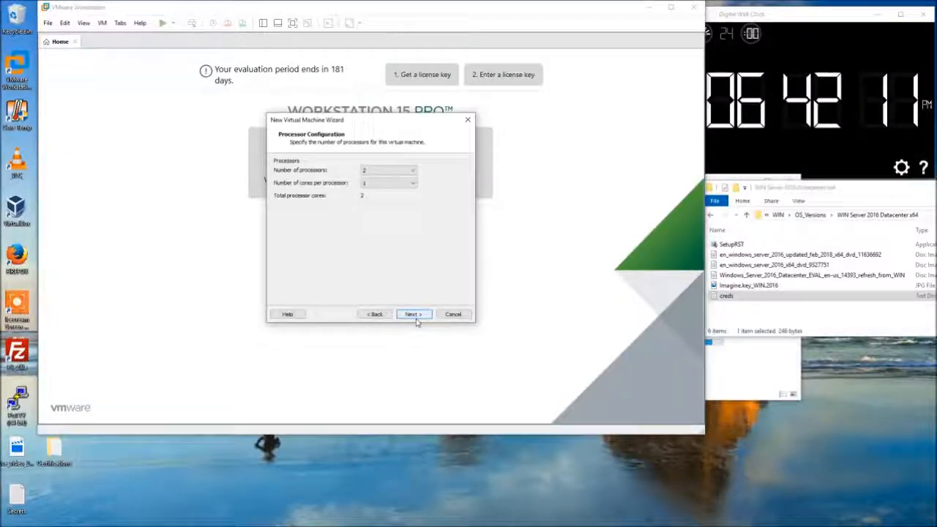
# Set two cores per processor and 6144 MB of memory.
pyautogui.click(382, 184)
pyautogui.click(380, 192)
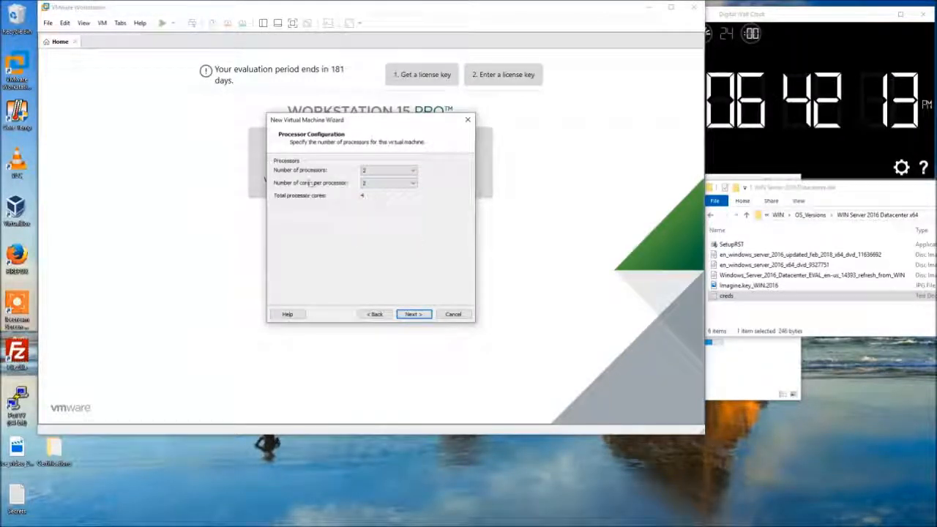
pyautogui.click(420, 315)
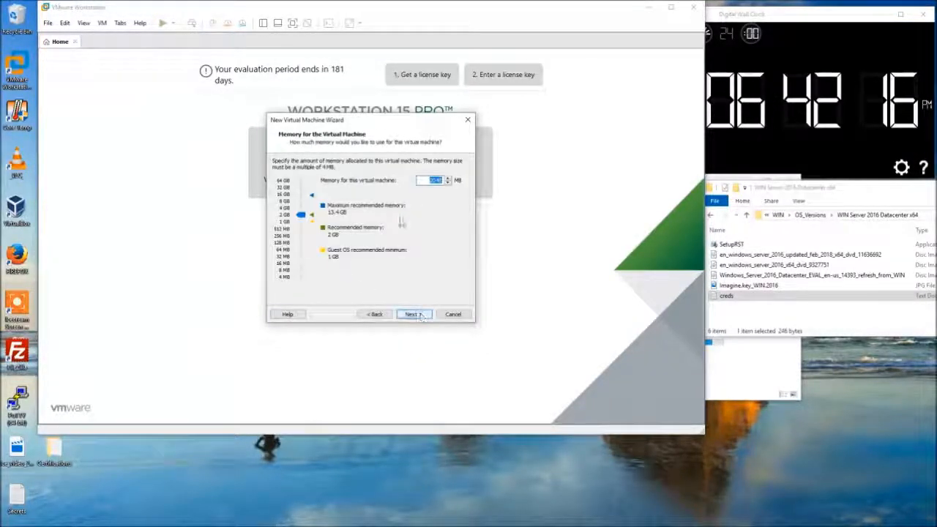
pyautogui.write('40')
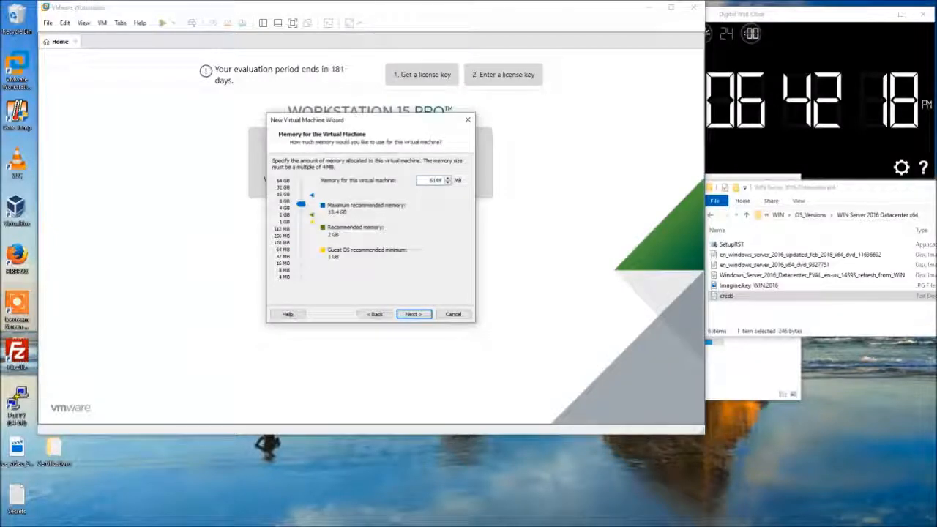
pyautogui.click(422, 315)
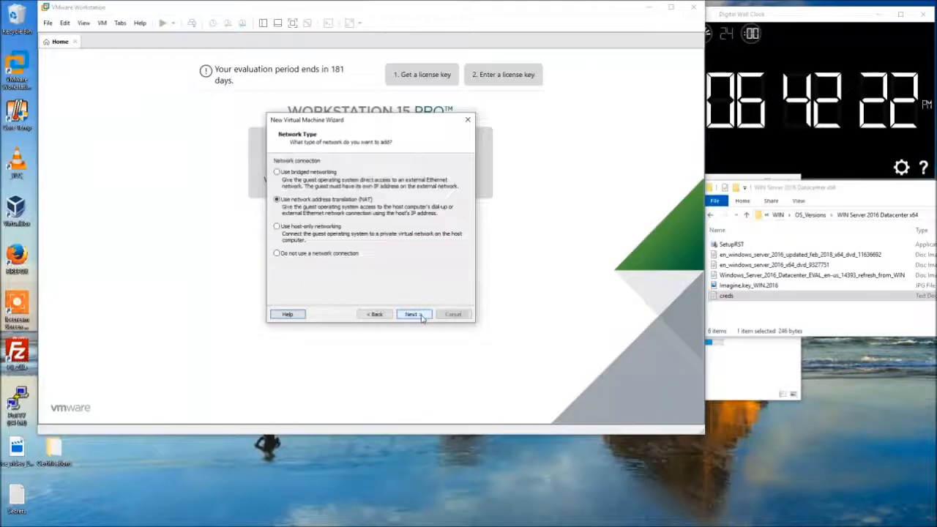
# Keep NAT networking, the default I/O controller and the SCSI disk type.
pyautogui.click(414, 314)
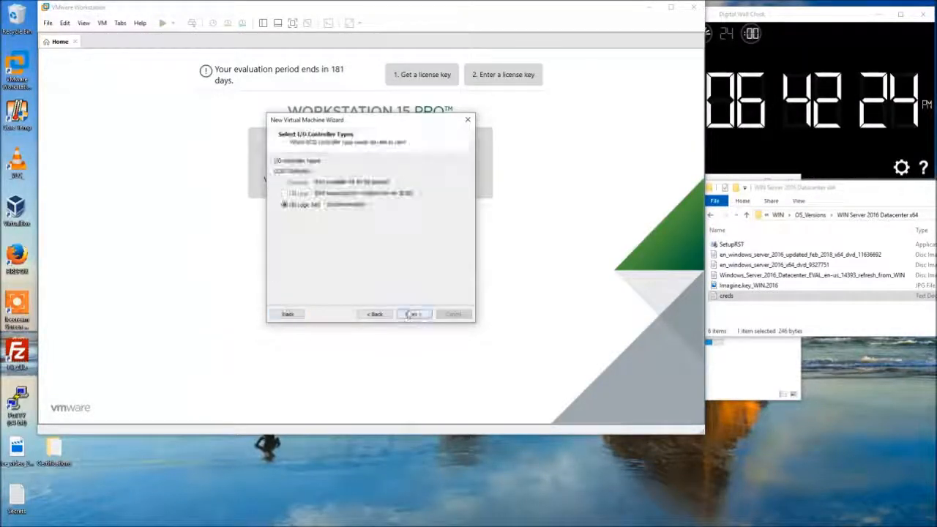
pyautogui.click(414, 315)
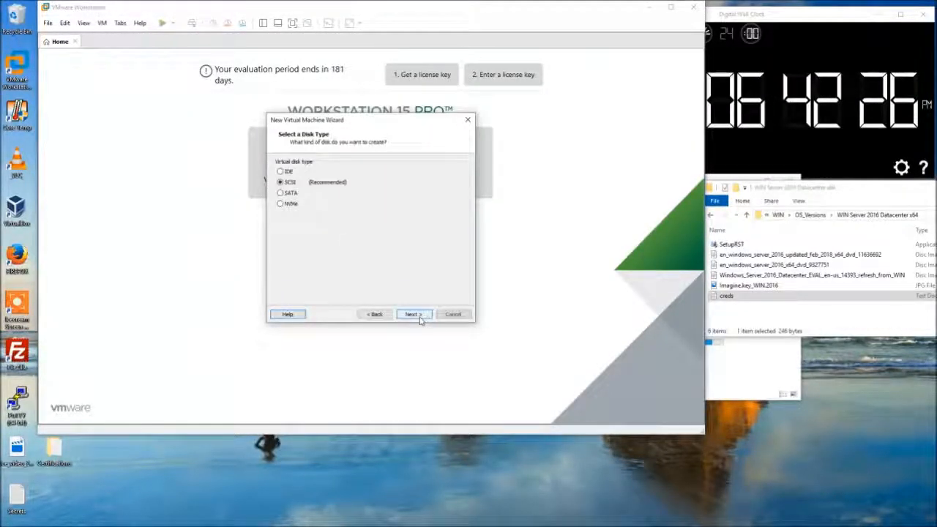
pyautogui.click(415, 315)
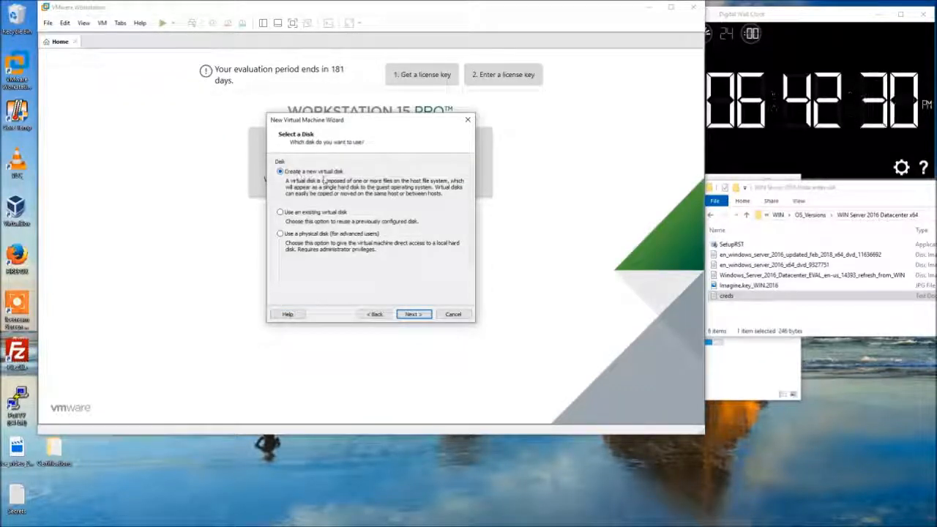
# Create a new 50 GB virtual disk split into multiple files.
pyautogui.click(414, 314)
pyautogui.write('40')
pyautogui.click(288, 243)
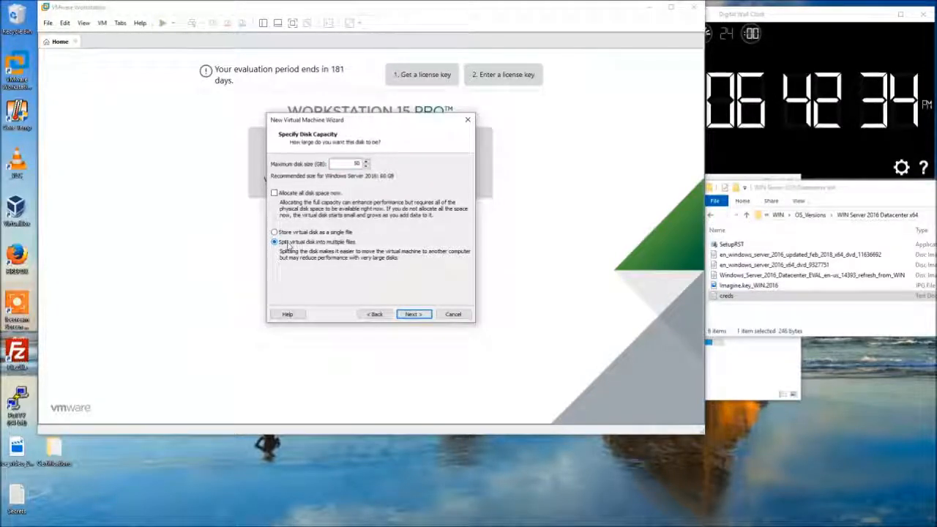
pyautogui.click(414, 314)
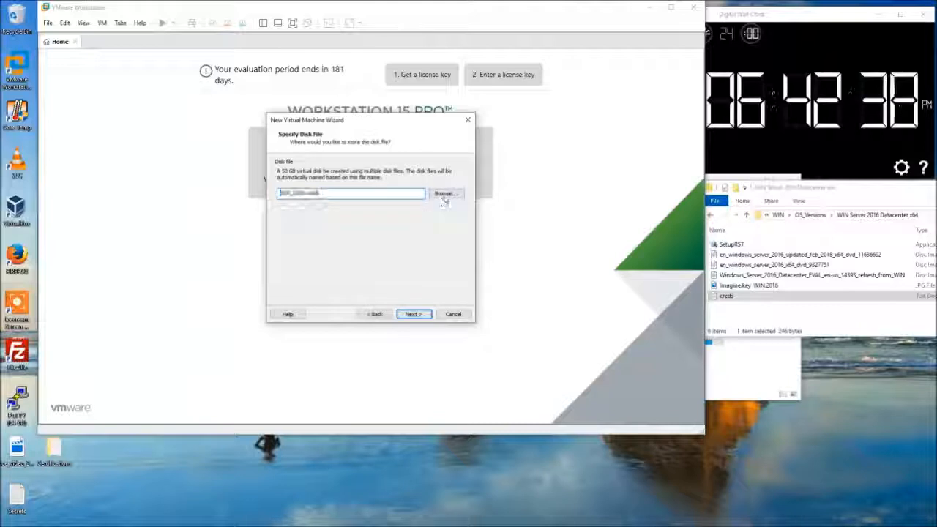
# Save the WIN_2016 disk file in E:\VMWARE_VM's\WIN_2016.Fall.'19.
pyautogui.click(444, 196)
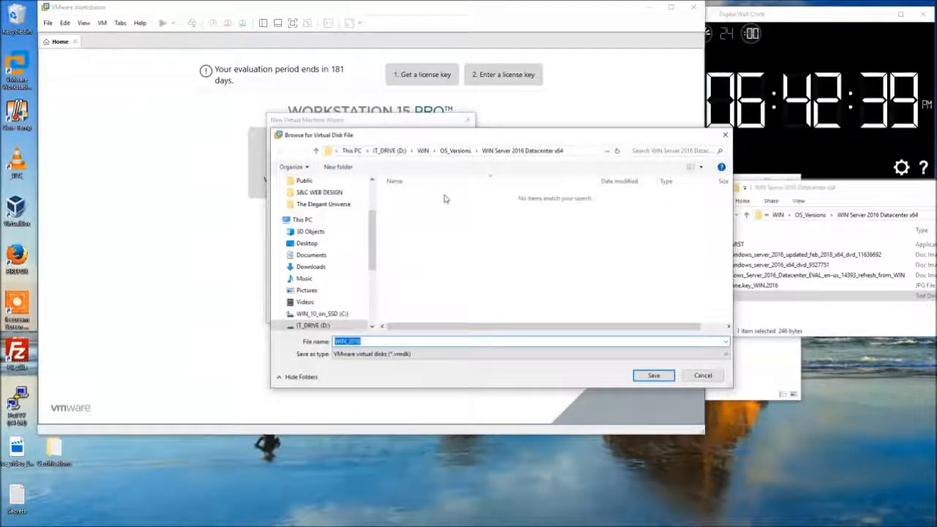
pyautogui.moveTo(375, 257); pyautogui.dragTo(377, 288)
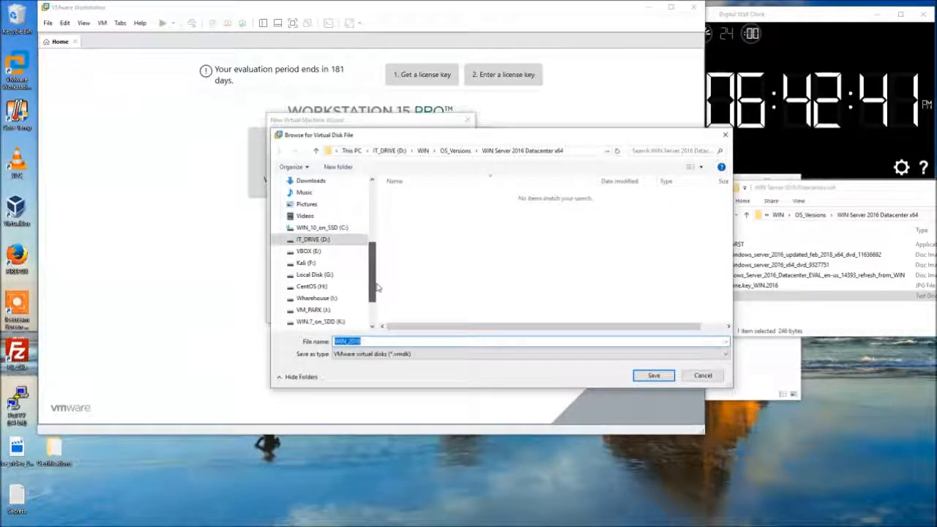
pyautogui.click(325, 250)
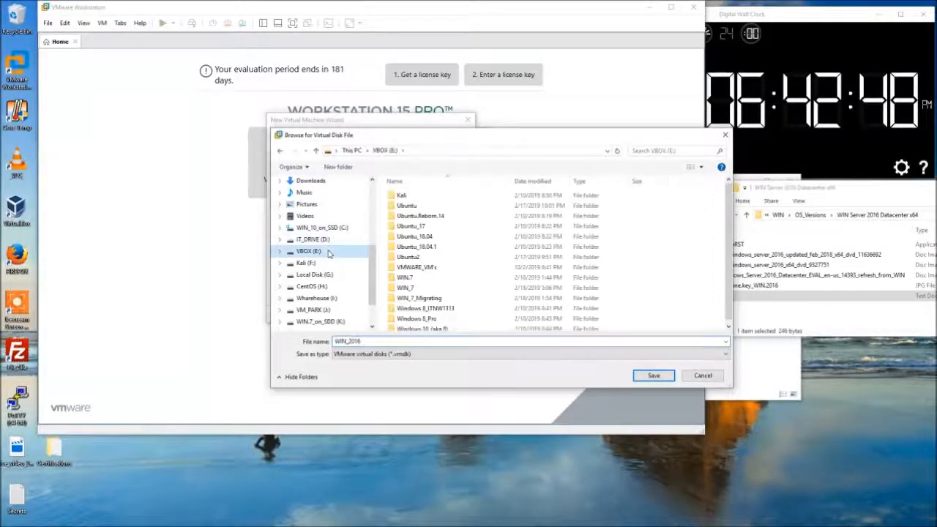
pyautogui.click(427, 298)
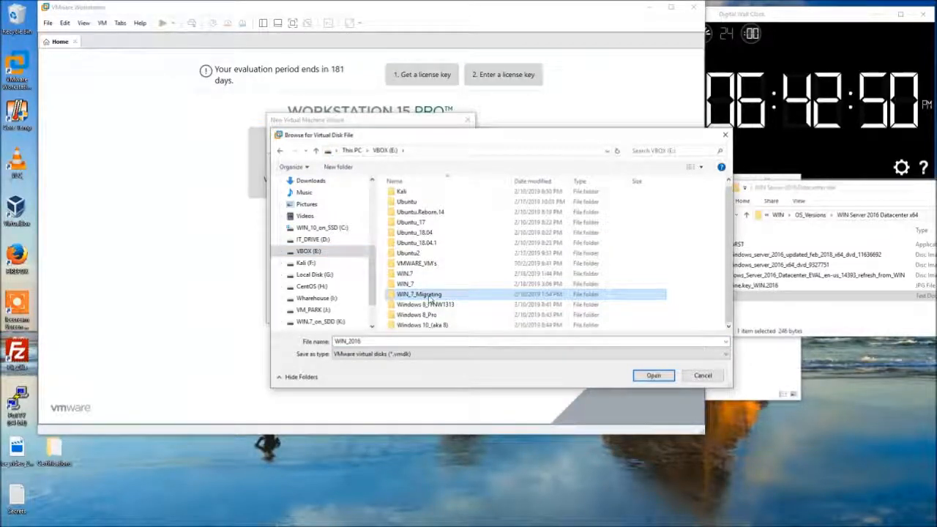
pyautogui.doubleClick(418, 263)
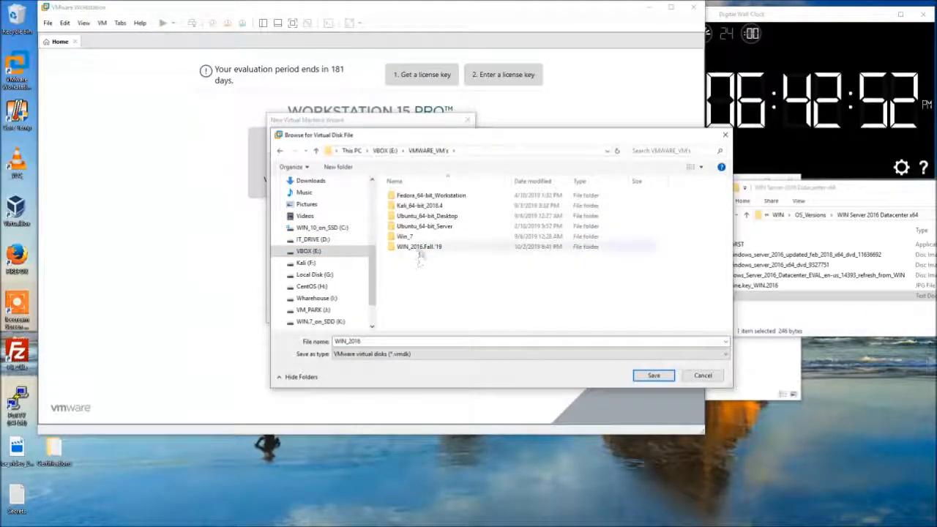
pyautogui.doubleClick(418, 247)
pyautogui.click(644, 378)
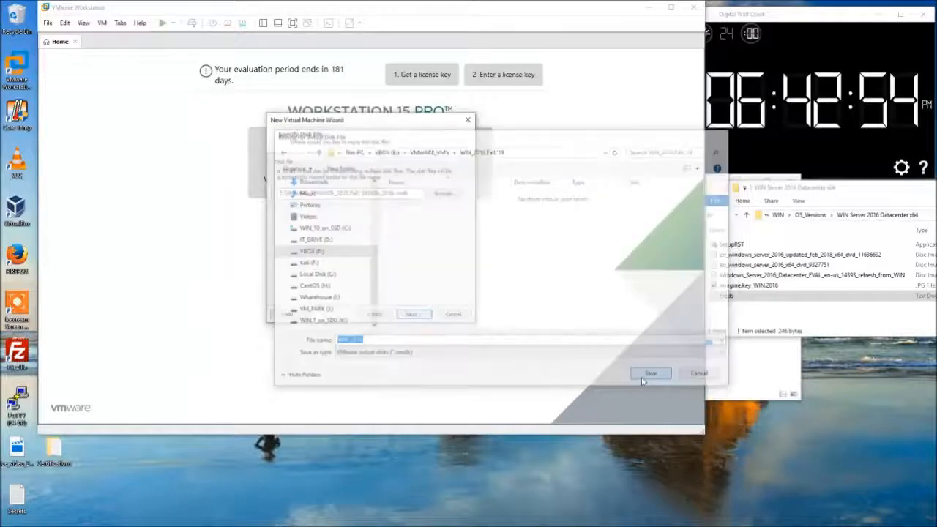
# In Customize Hardware, enable Intel VT-x/EPT or AMD-V/RVI virtualization for the processors.
pyautogui.click(412, 314)
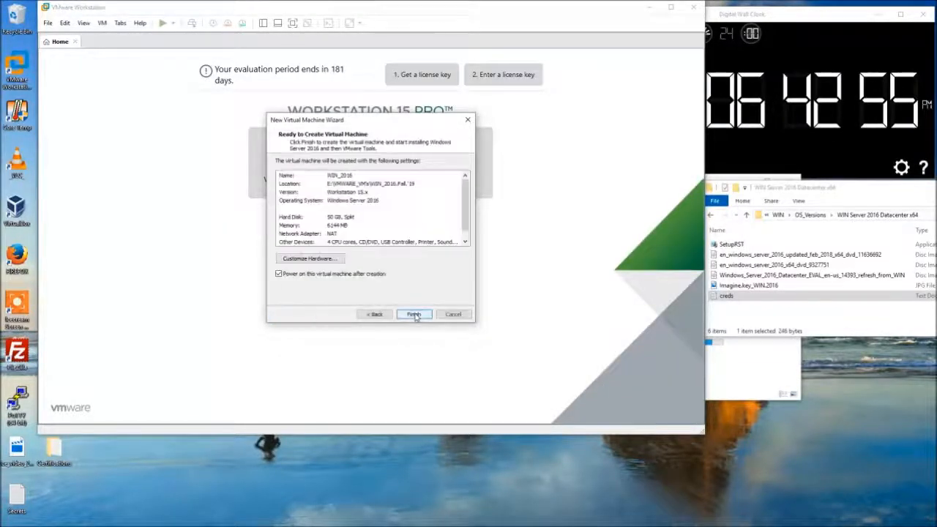
pyautogui.click(330, 260)
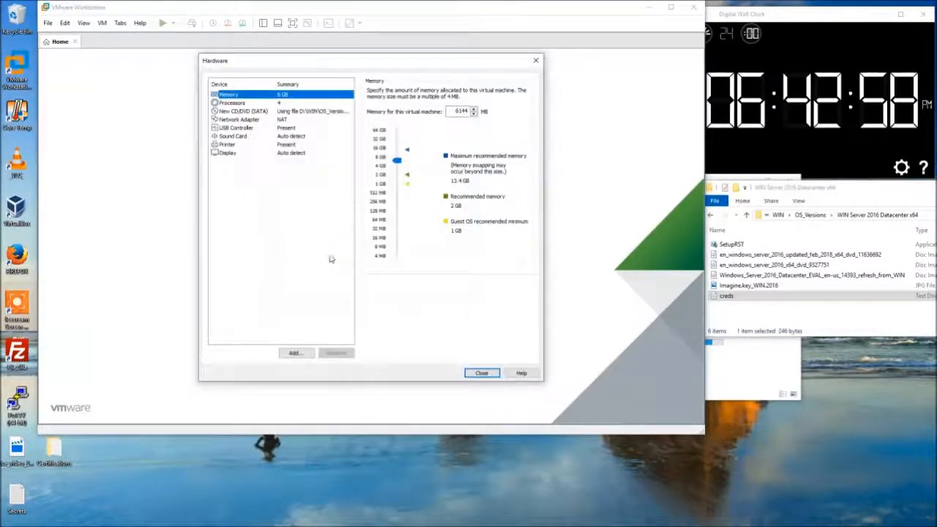
pyautogui.click(251, 104)
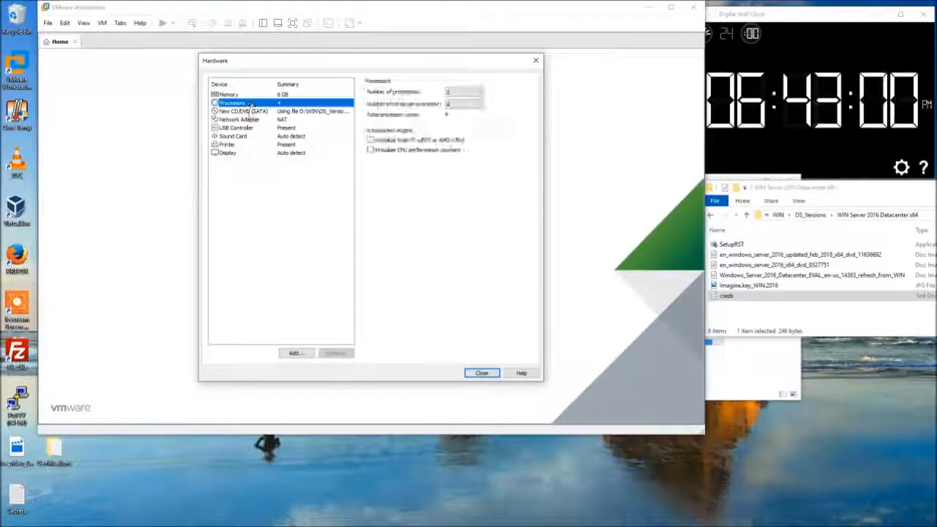
pyautogui.click(371, 141)
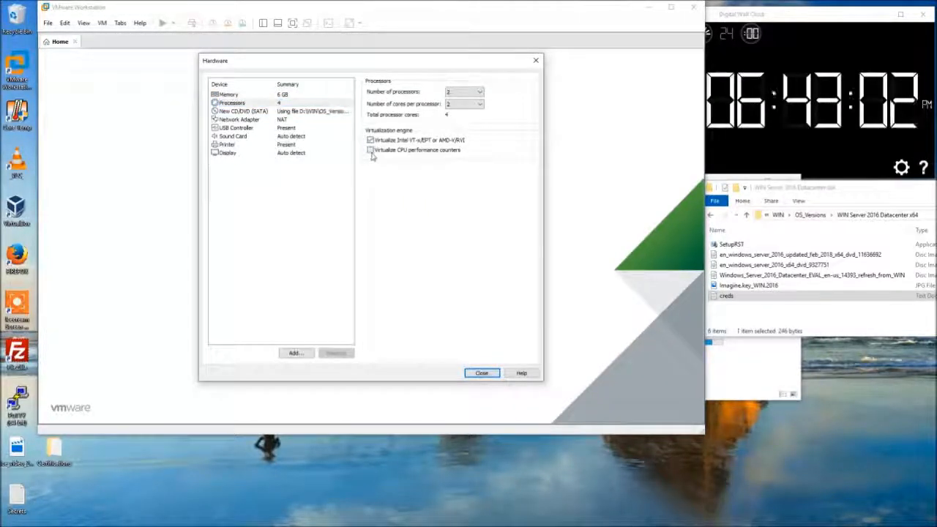
# Review CD/DVD, network, USB, sound, printer and display settings, then create and power on the VM.
pyautogui.click(303, 112)
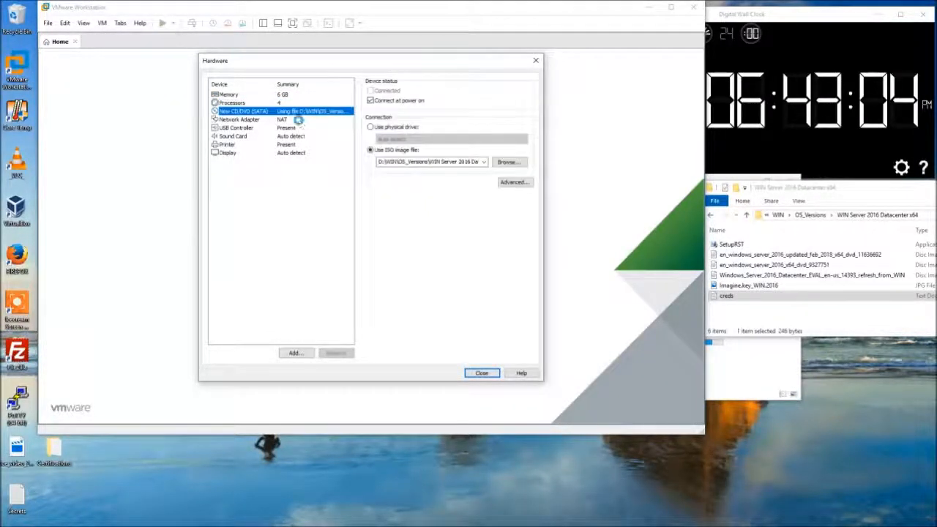
pyautogui.click(298, 121)
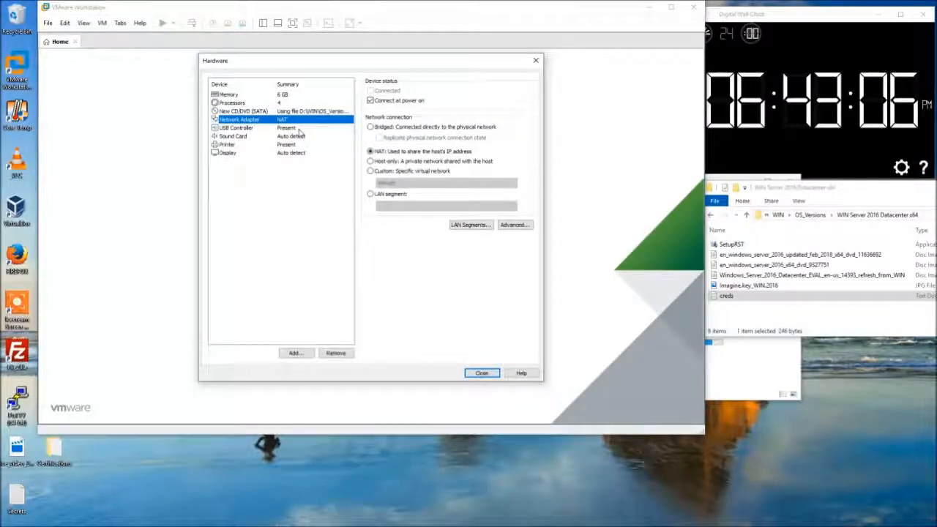
pyautogui.click(299, 129)
pyautogui.click(299, 138)
pyautogui.click(299, 144)
pyautogui.click(298, 153)
pyautogui.click(308, 224)
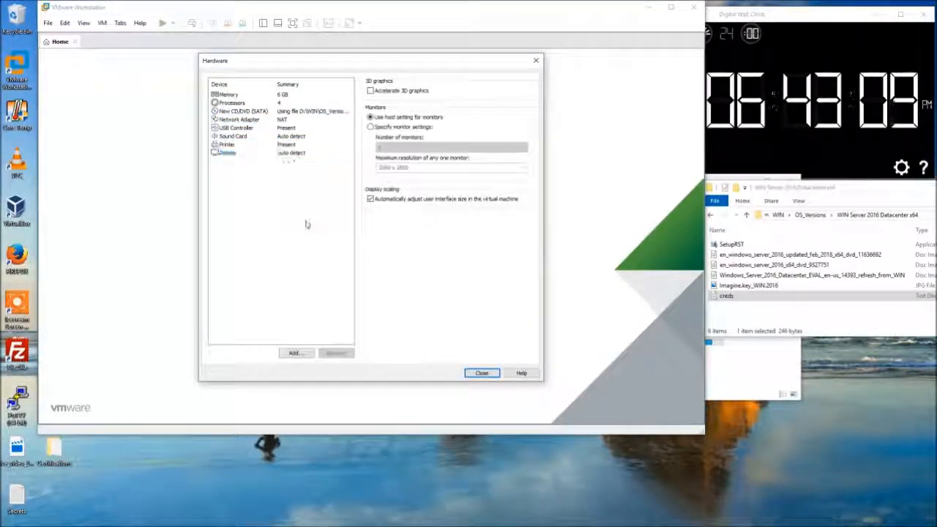
pyautogui.click(482, 373)
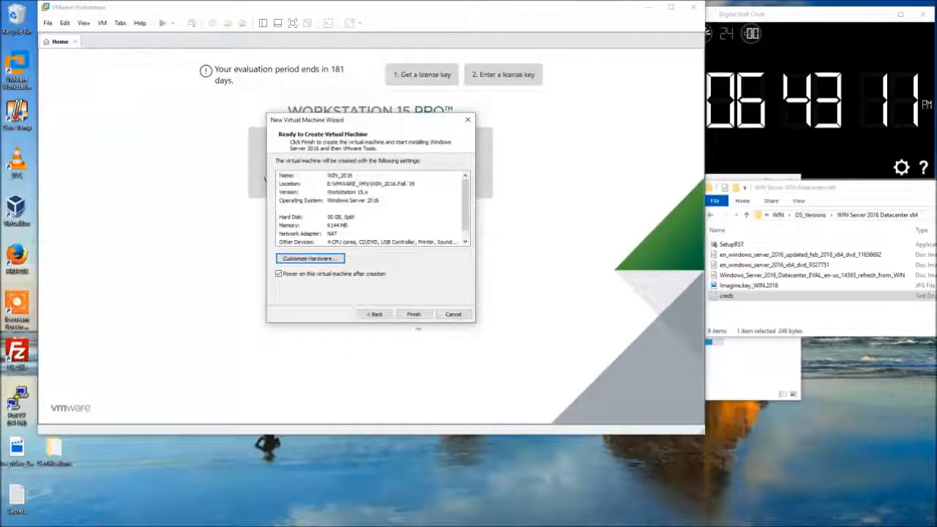
pyautogui.click(414, 314)
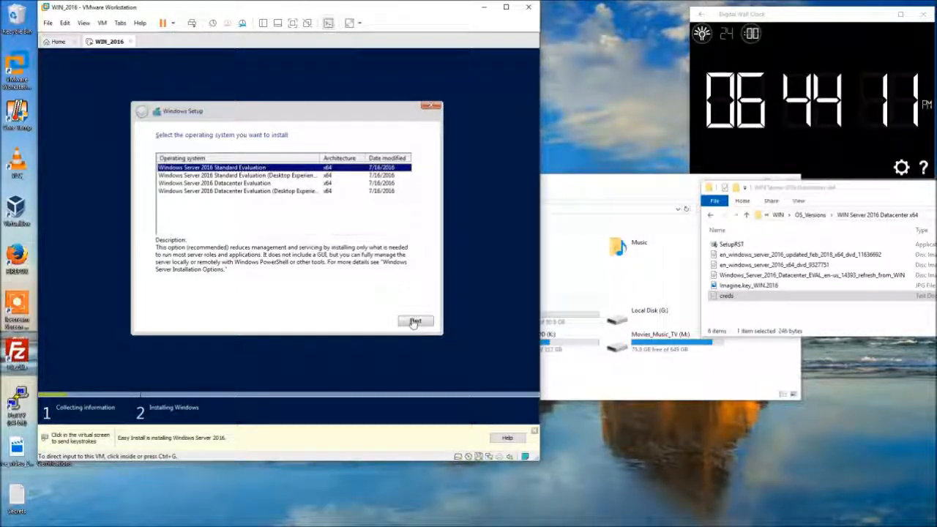
# Select Windows Server 2016 Datacenter Evaluation (Desktop Experience) in Windows Setup and proceed.
pyautogui.click(288, 176)
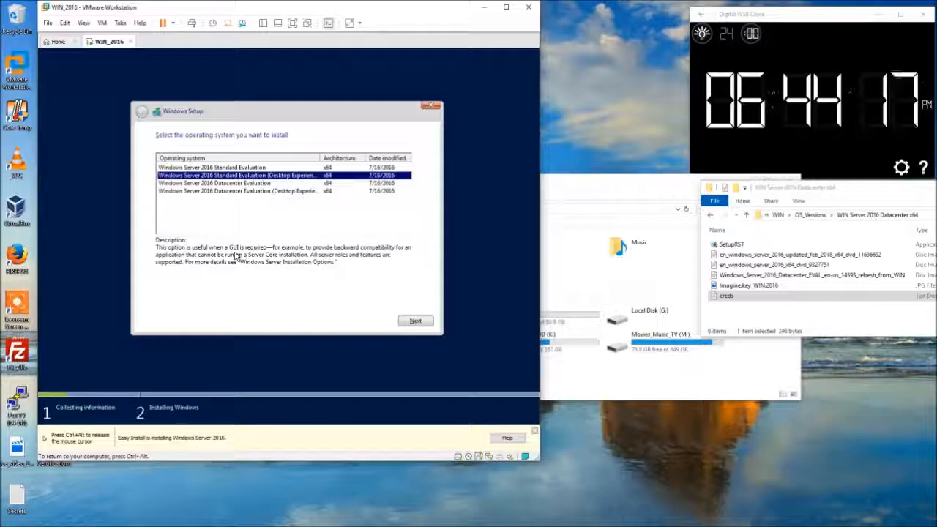
pyautogui.click(259, 192)
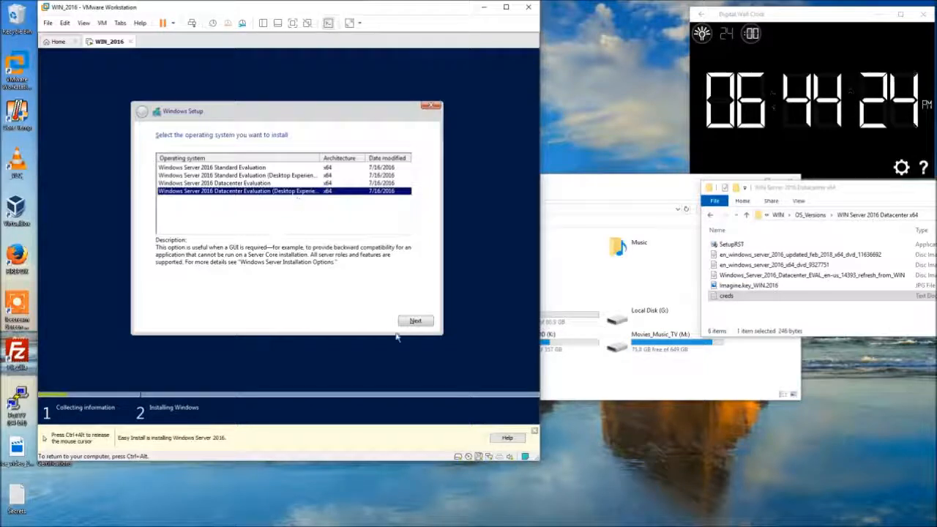
pyautogui.click(414, 321)
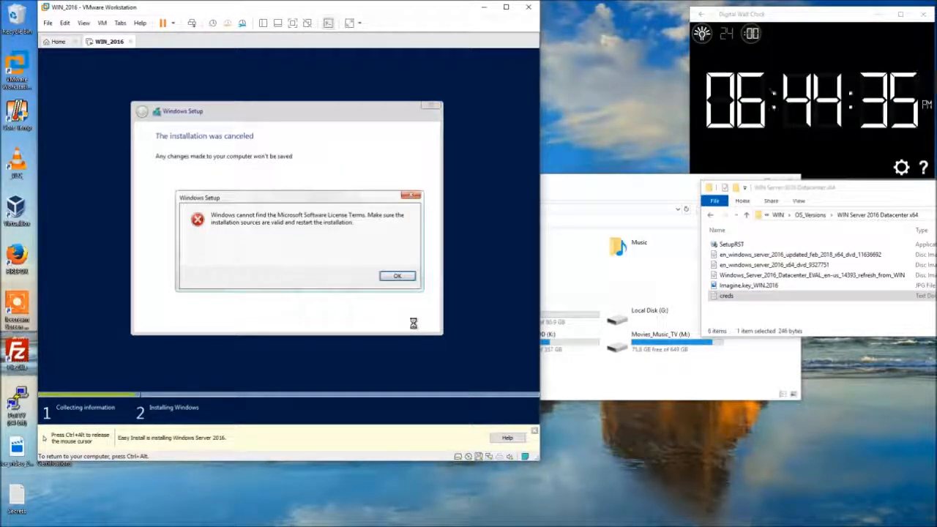
# Dismiss the license-terms error, retry Datacenter (Desktop Experience), and dismiss the recurring error.
pyautogui.click(397, 276)
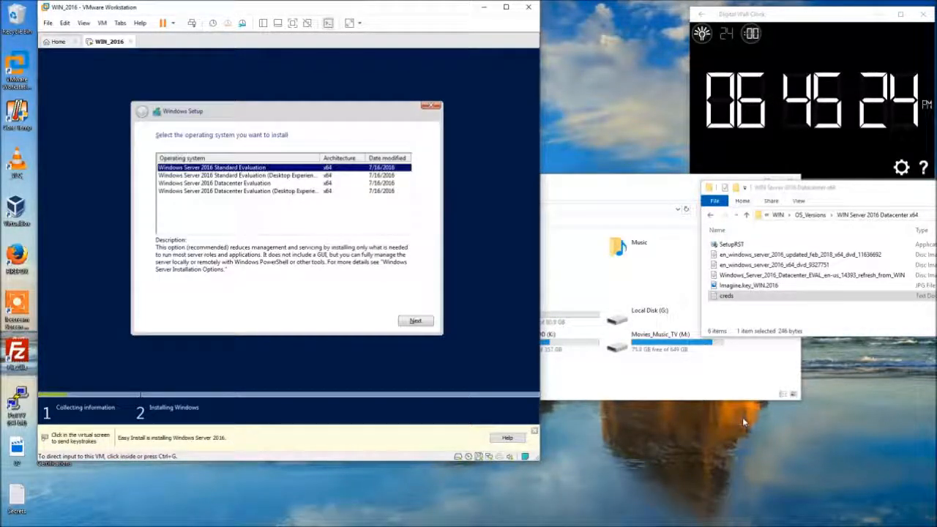
pyautogui.click(352, 266)
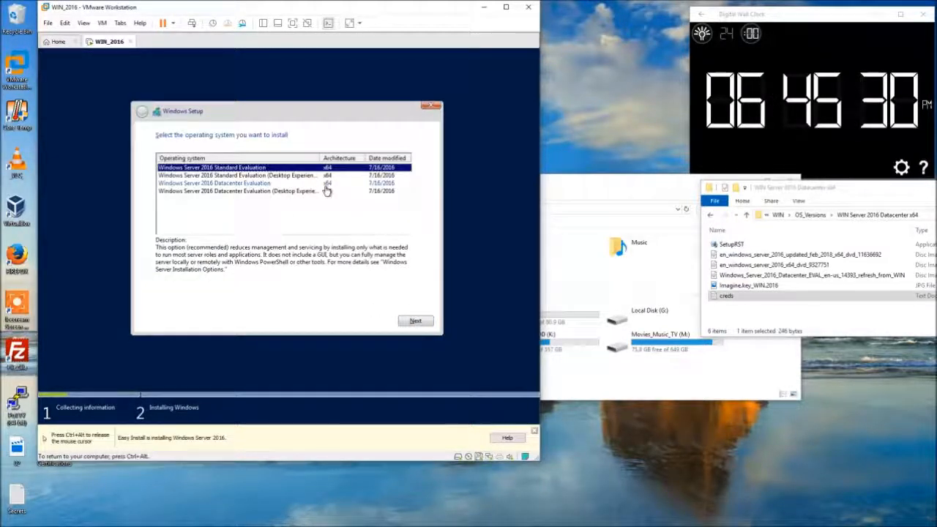
pyautogui.click(340, 192)
pyautogui.click(415, 320)
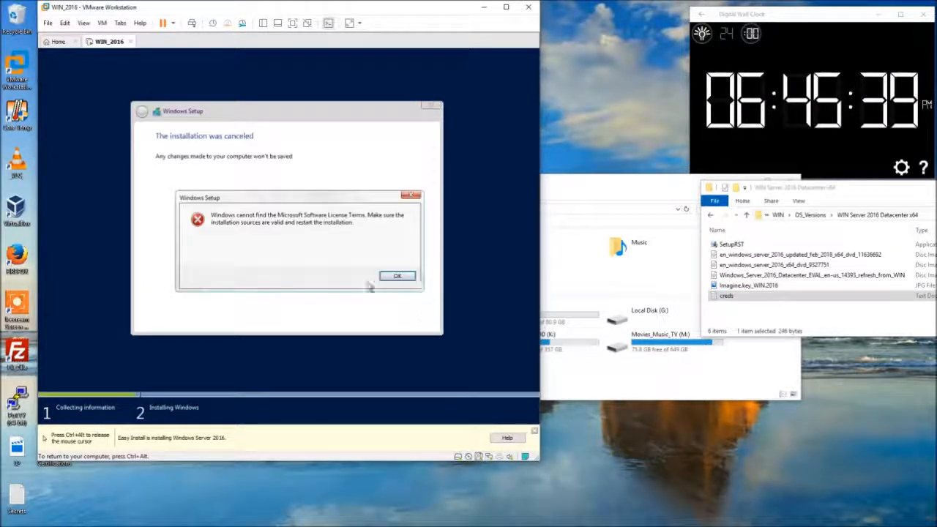
pyautogui.click(392, 275)
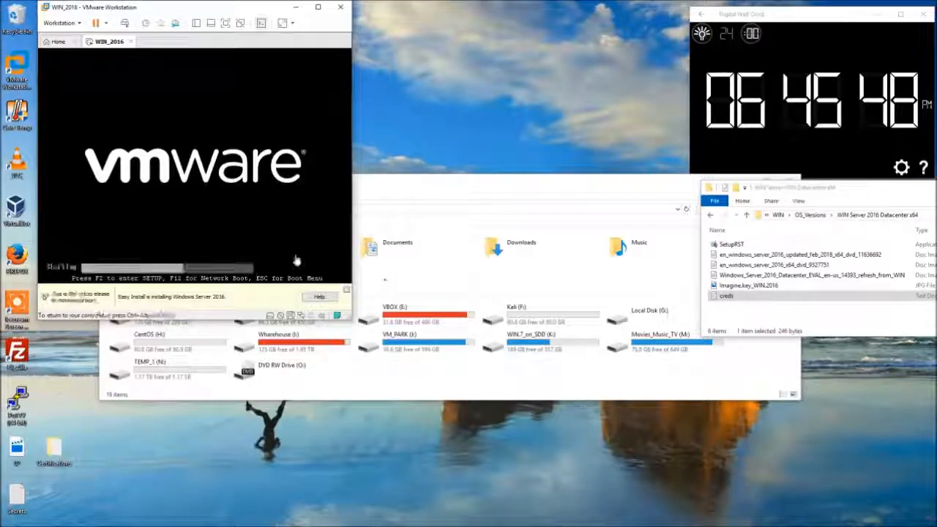
# Attempt to remove the floppy drive in WIN_2016's settings, acknowledge the refusal, and close settings.
pyautogui.rightClick(115, 44)
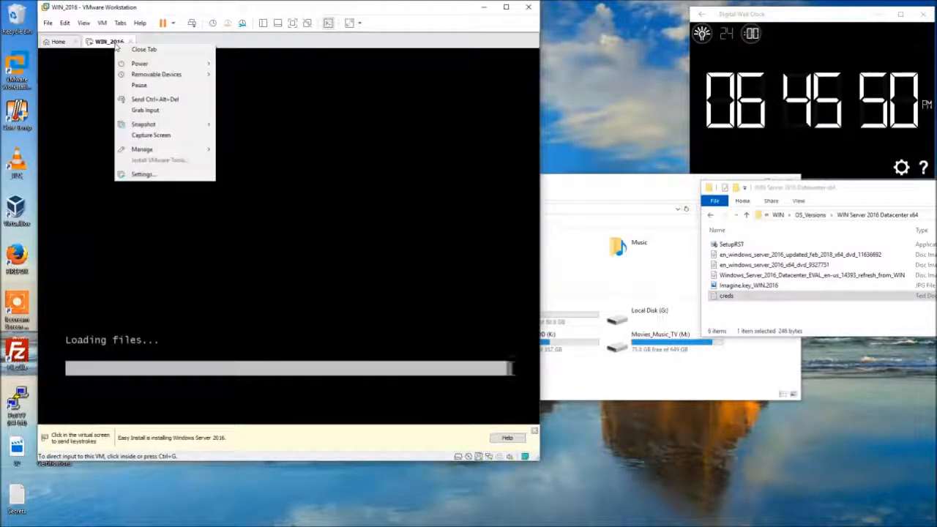
pyautogui.click(139, 174)
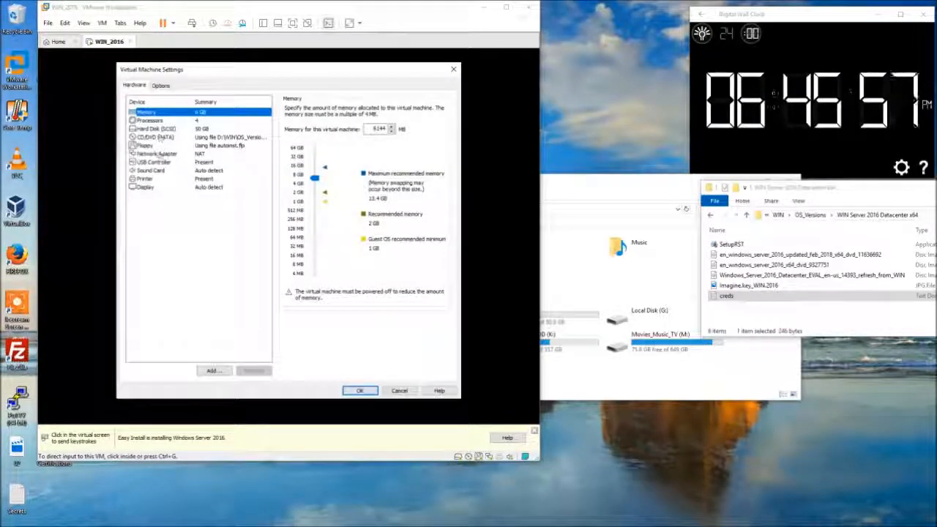
pyautogui.click(146, 145)
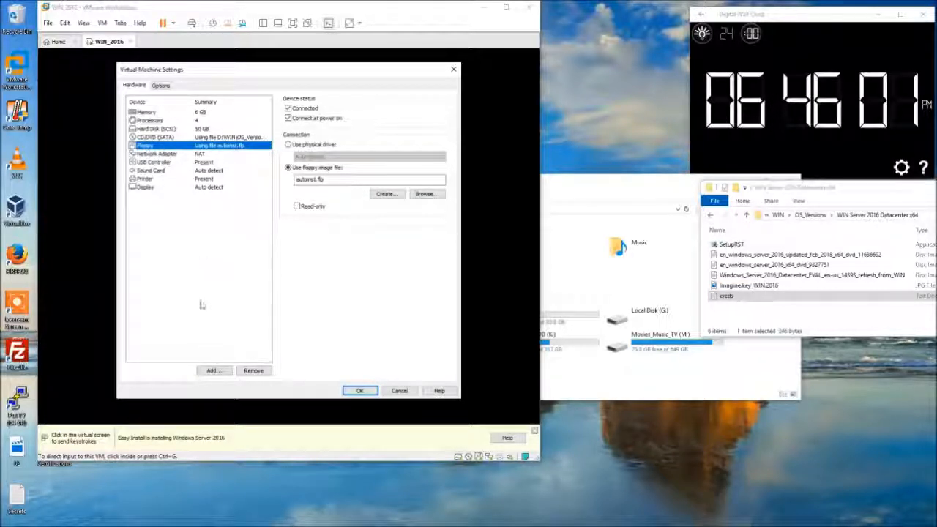
pyautogui.click(251, 370)
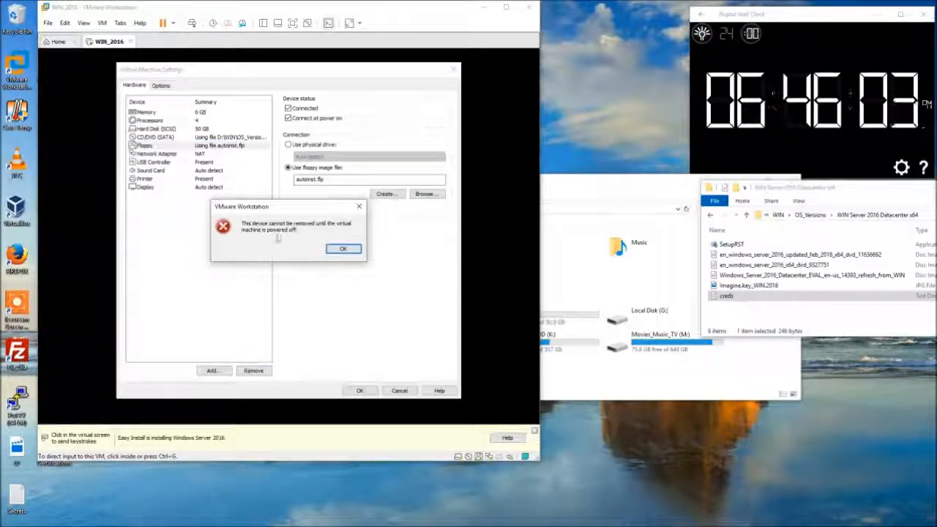
pyautogui.click(342, 249)
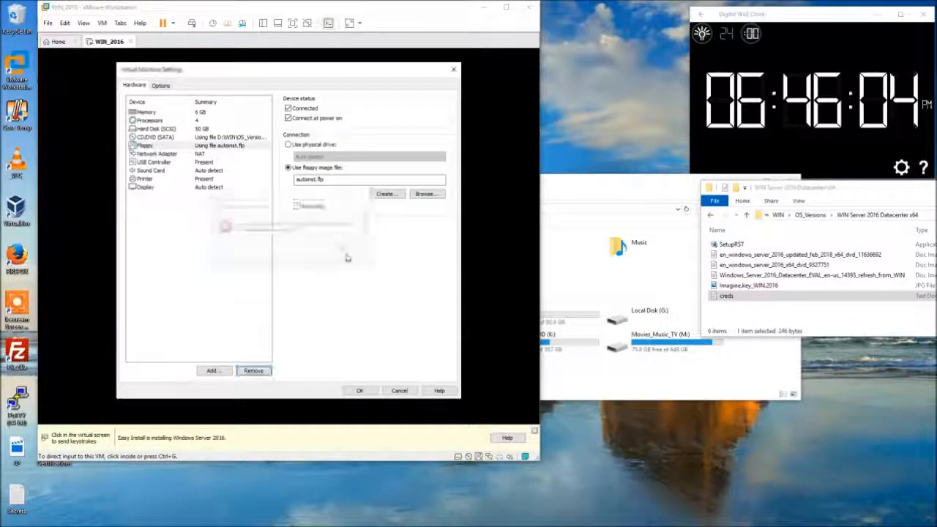
pyautogui.click(360, 390)
# Power off the WIN_2016 virtual machine from its tab's Power menu and confirm.
pyautogui.rightClick(115, 44)
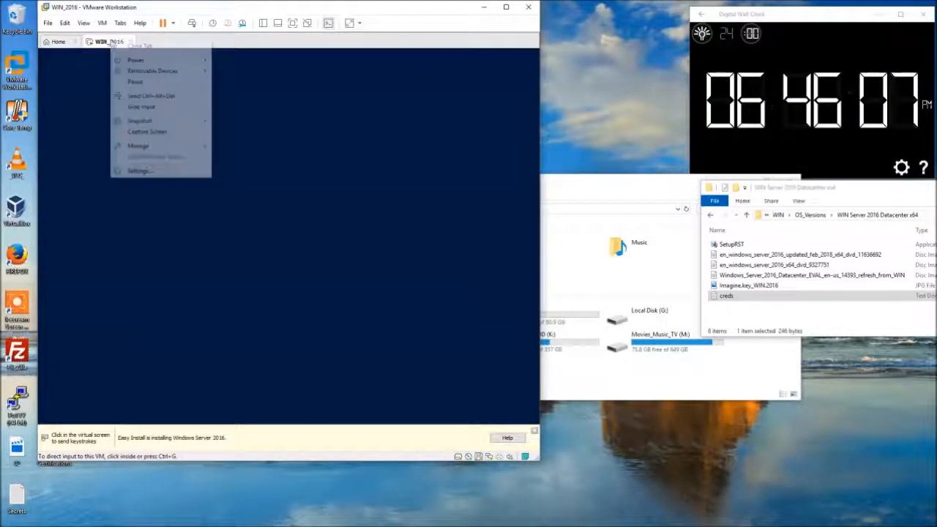
pyautogui.moveTo(161, 60)
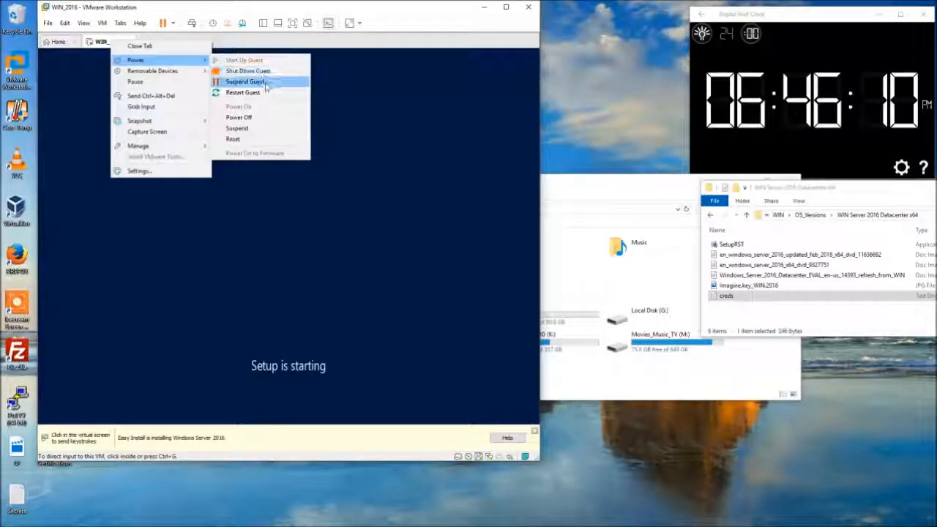
pyautogui.click(263, 118)
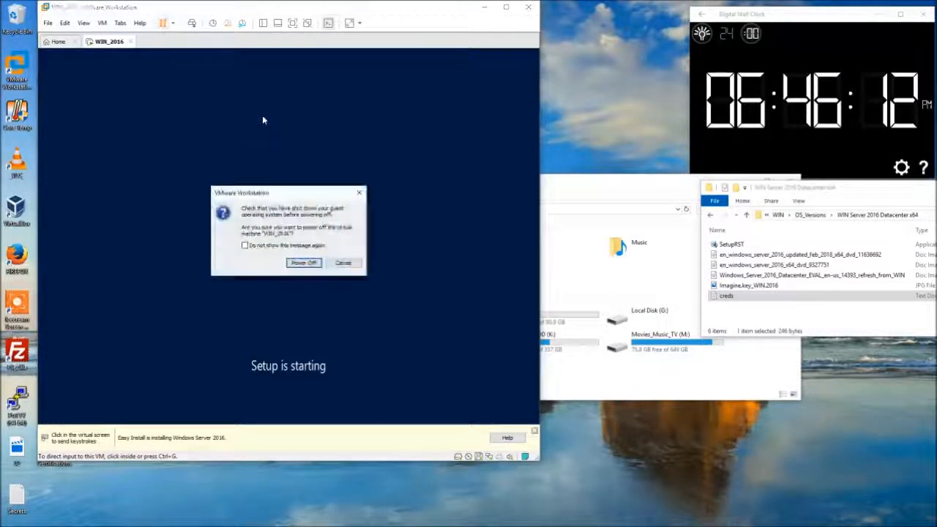
pyautogui.click(304, 262)
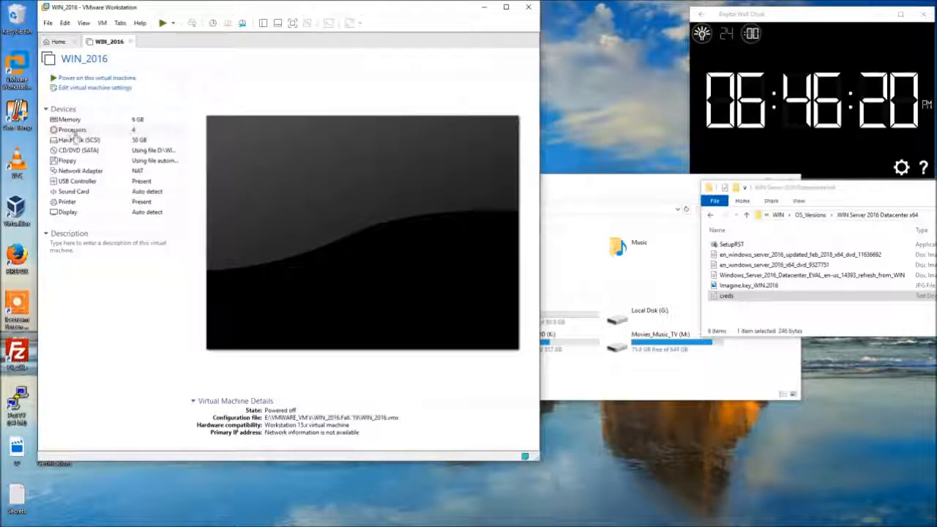
# Remove the Floppy device from WIN_2016's hardware settings and power the machine back on.
pyautogui.click(75, 162)
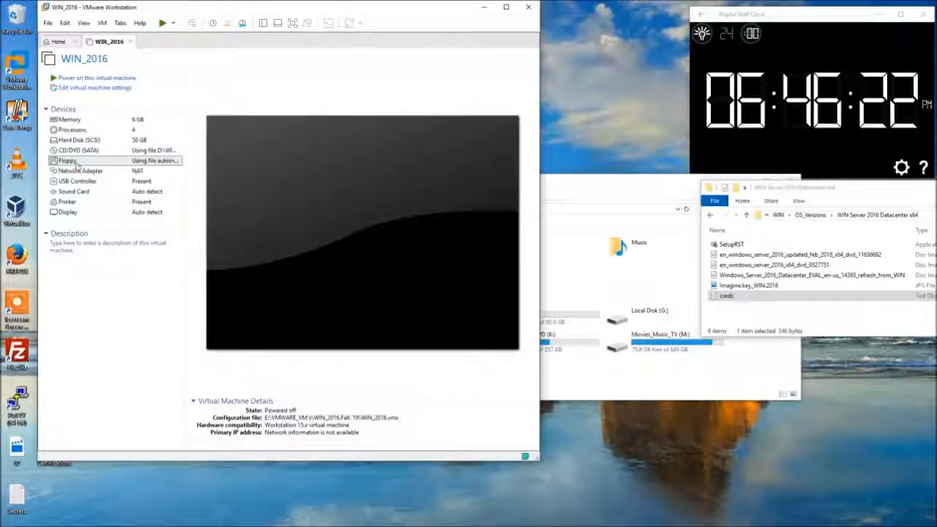
pyautogui.doubleClick(75, 164)
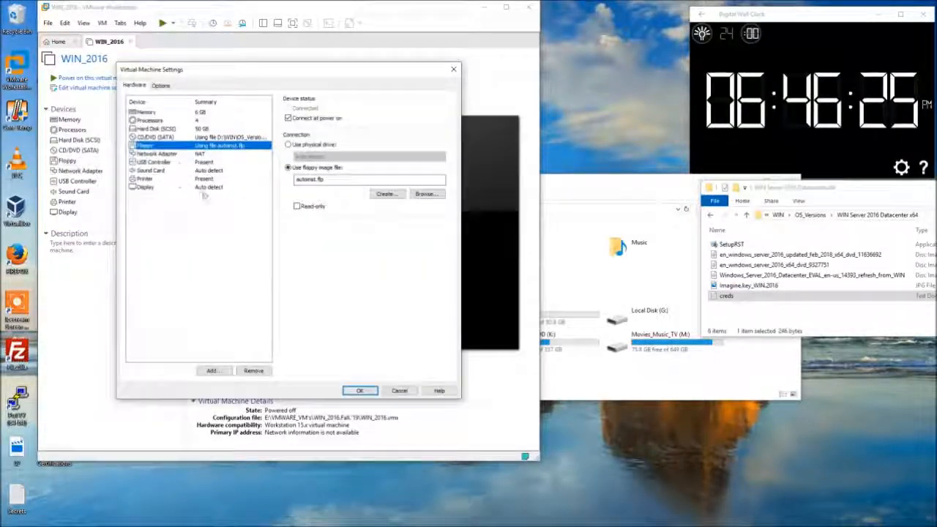
pyautogui.click(255, 370)
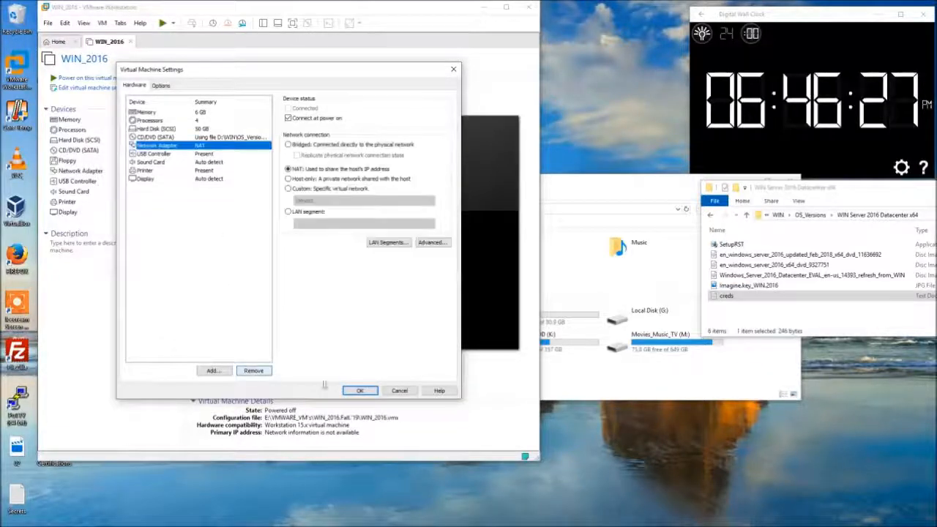
pyautogui.click(361, 390)
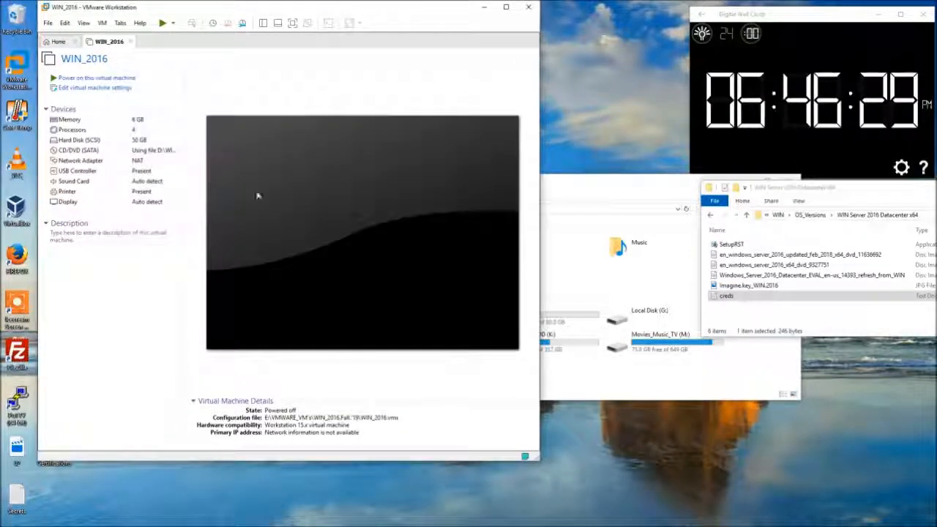
pyautogui.click(125, 78)
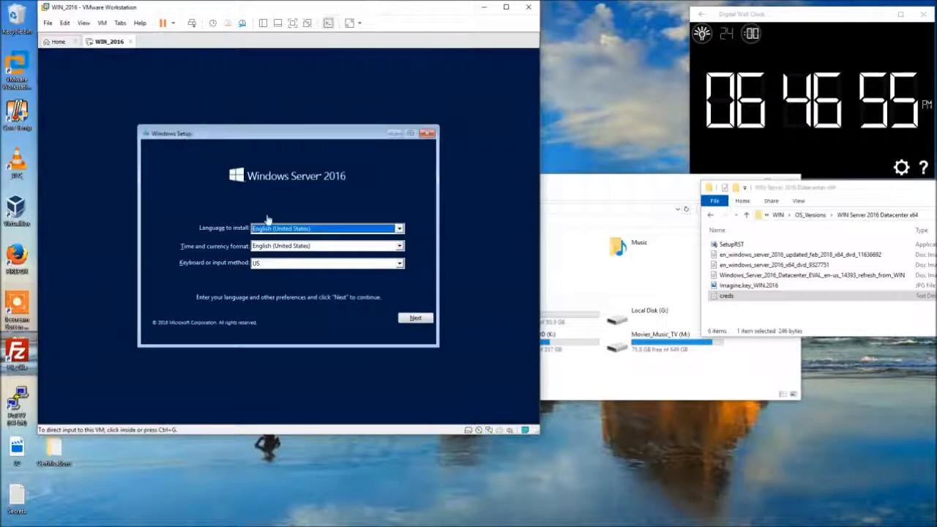
# Keep the default language settings, start the install, and pick Datacenter (Desktop Experience).
pyautogui.click(416, 318)
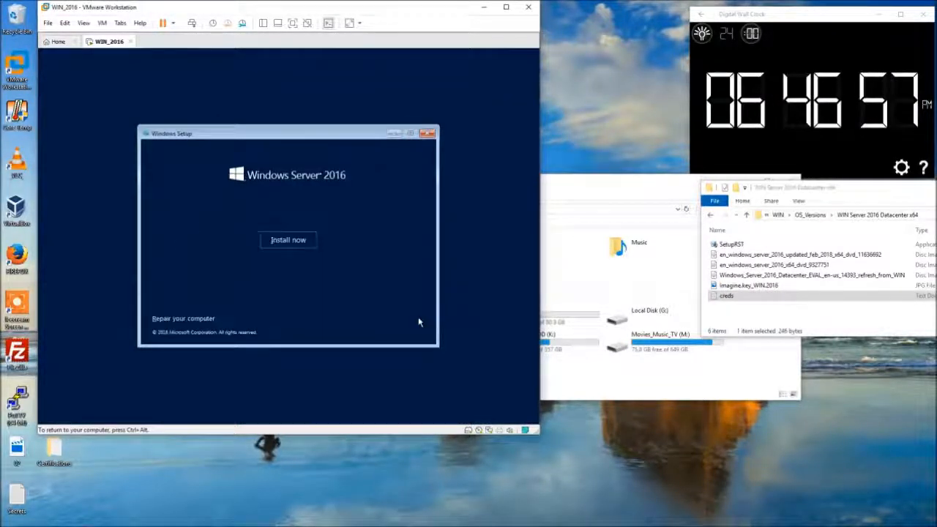
pyautogui.click(286, 239)
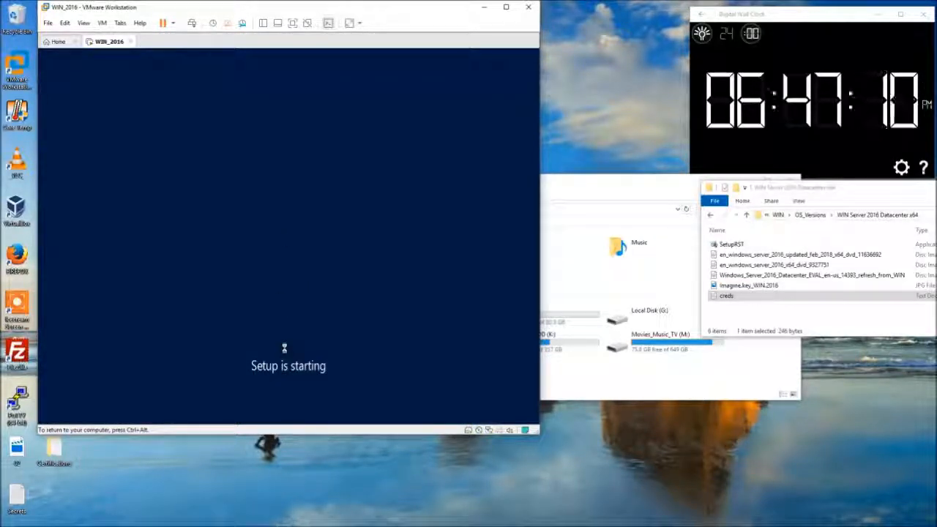
pyautogui.press('Down')
pyautogui.press('Down')
pyautogui.press('Down')
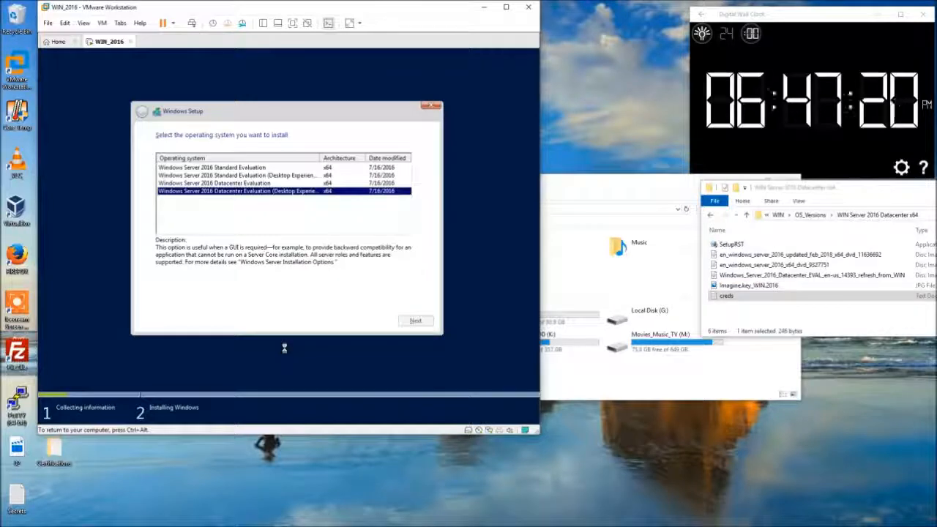
pyautogui.press('Return')
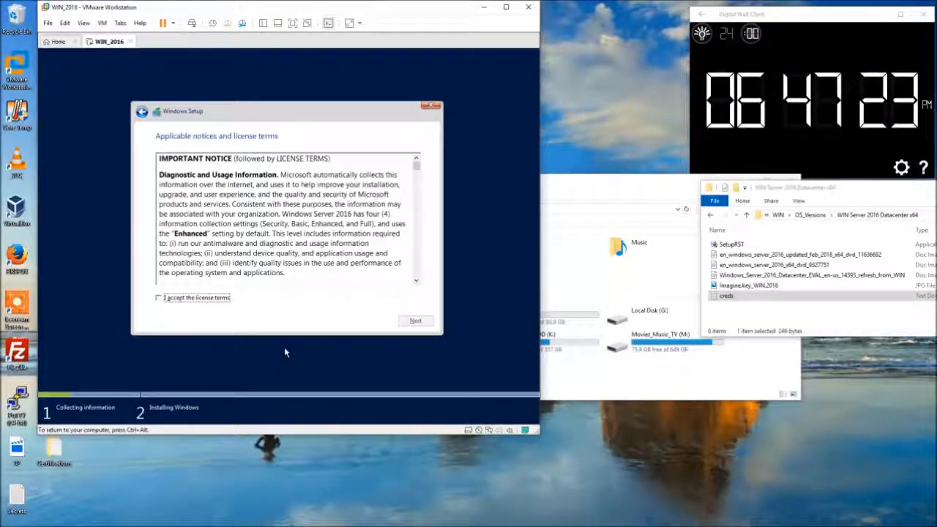
# Accept the license, choose Custom install onto unallocated Drive 0, and release input to the host.
pyautogui.press('space')
pyautogui.press('Return')
pyautogui.press('Down')
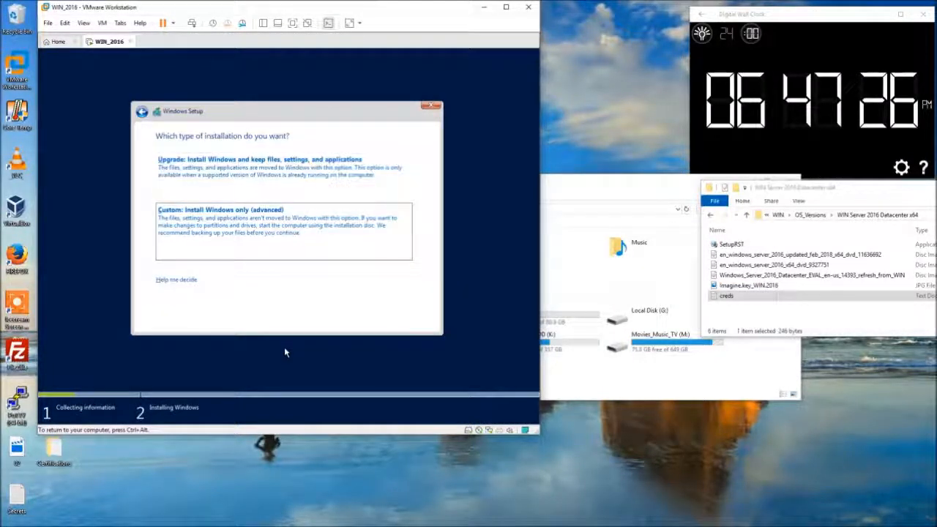
pyautogui.press('Return')
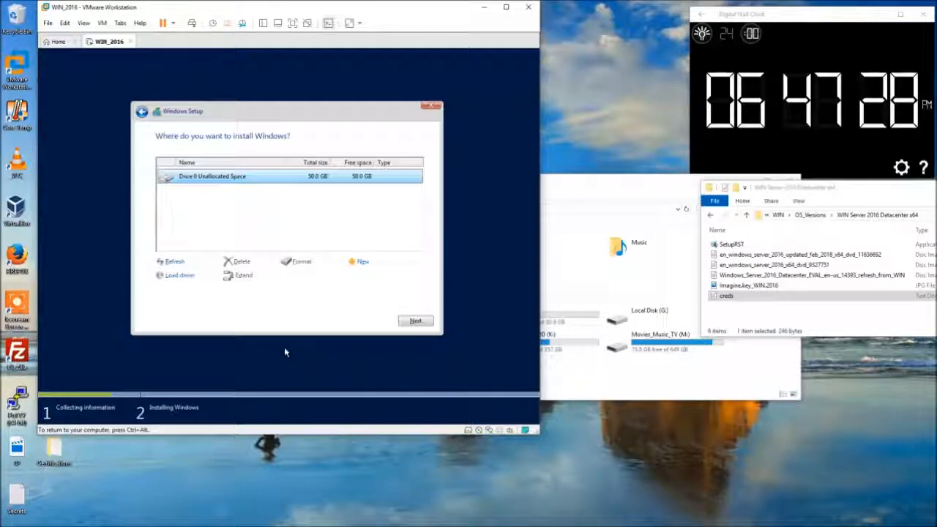
pyautogui.click(407, 321)
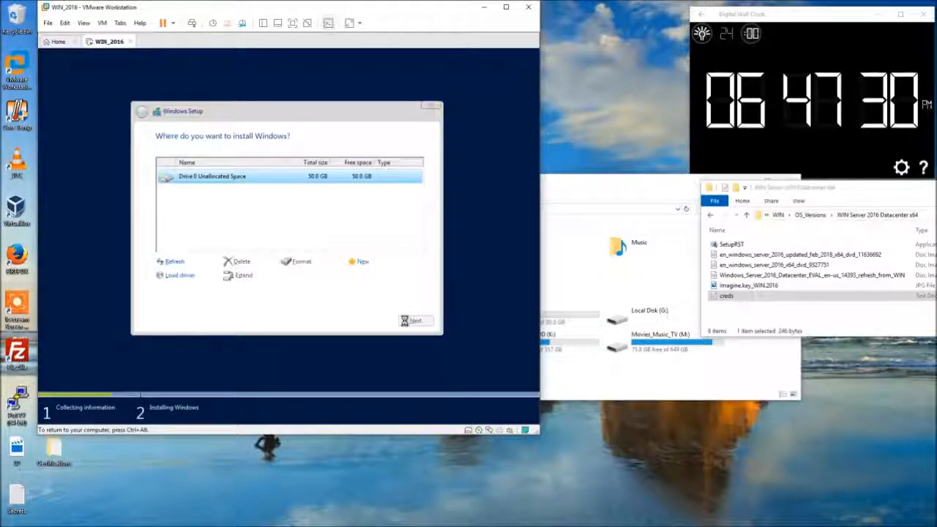
pyautogui.hotkey('ctrl', 'alt')
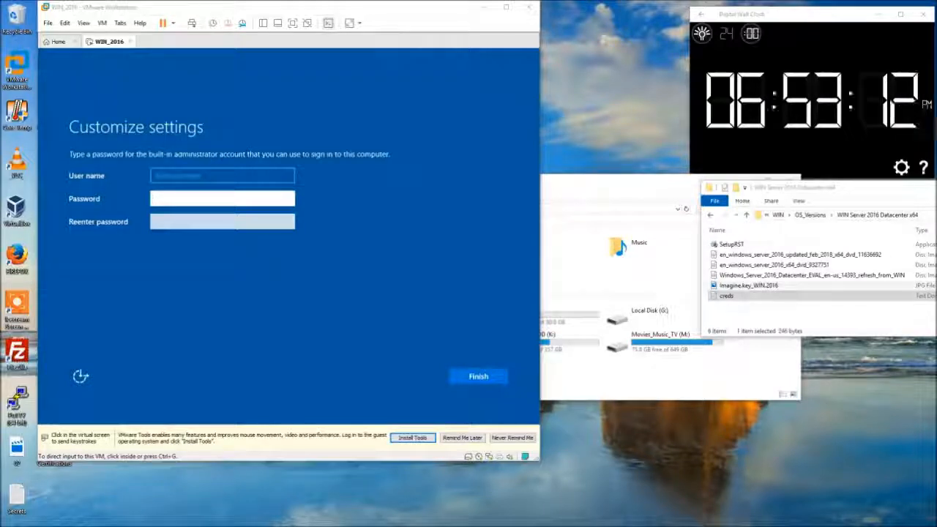
# Enter and re-enter the Administrator password, verify it with the eye icon, and finish setup.
pyautogui.click(193, 200)
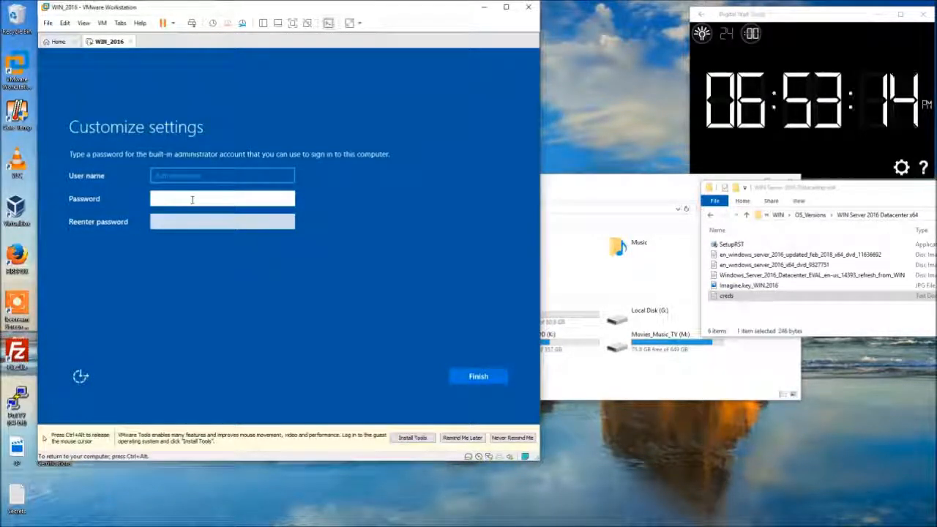
pyautogui.write('•••••••')
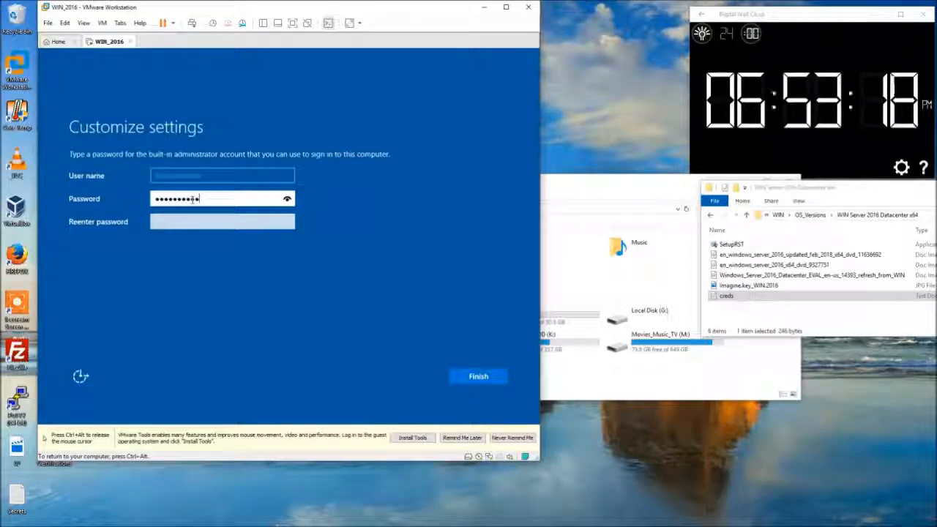
pyautogui.click(288, 200)
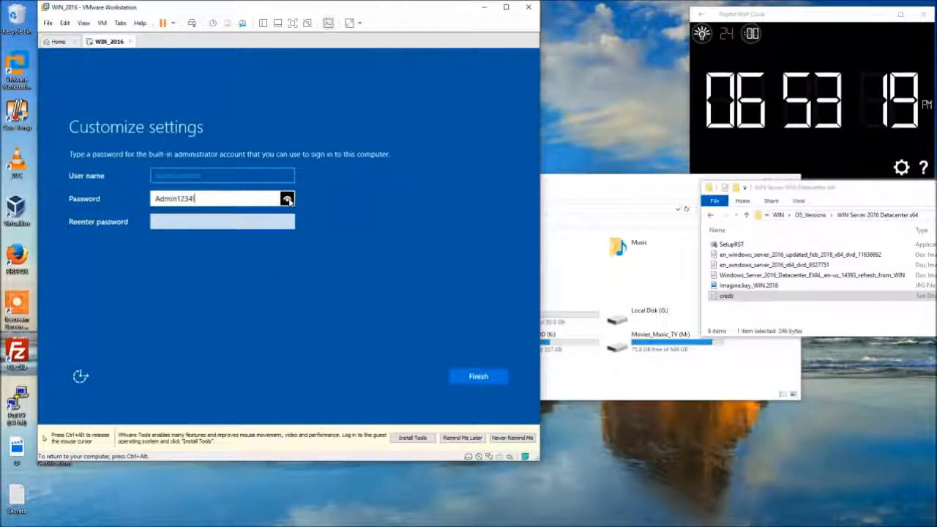
pyautogui.click(259, 221)
pyautogui.write('••')
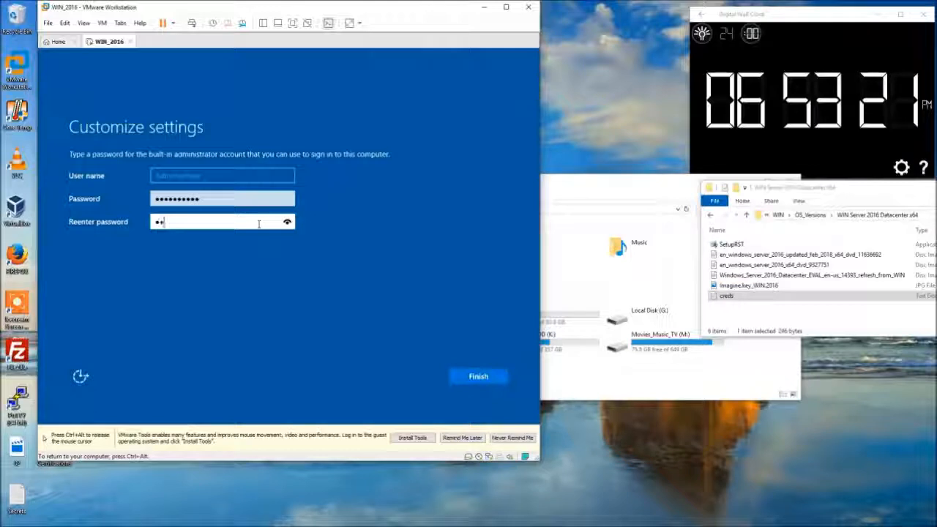
pyautogui.write('•••••••••')
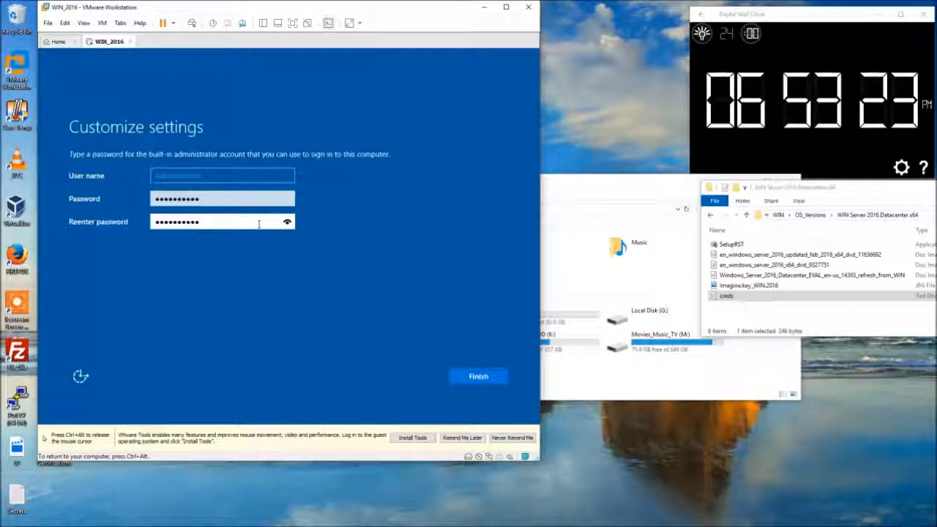
pyautogui.click(485, 375)
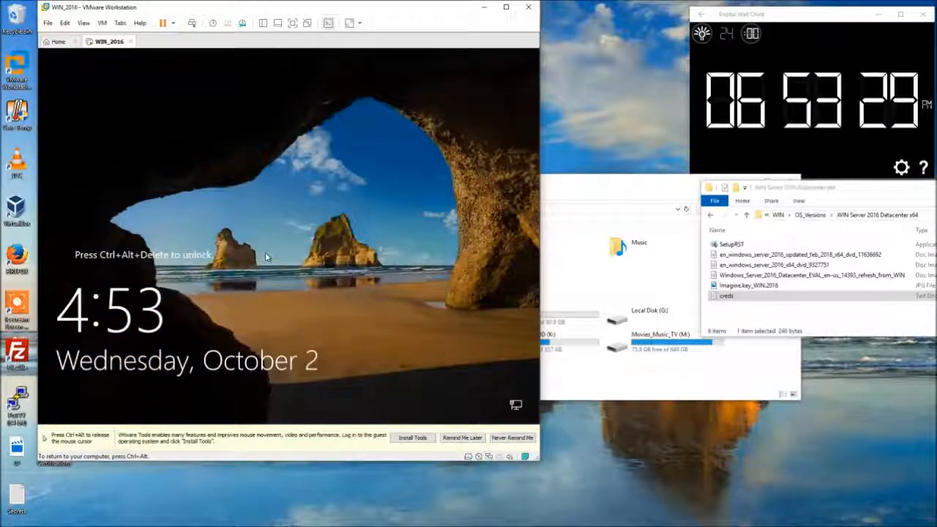
# Send Ctrl+Alt+Del from the VM menu and sign in with the Administrator password.
pyautogui.click(103, 23)
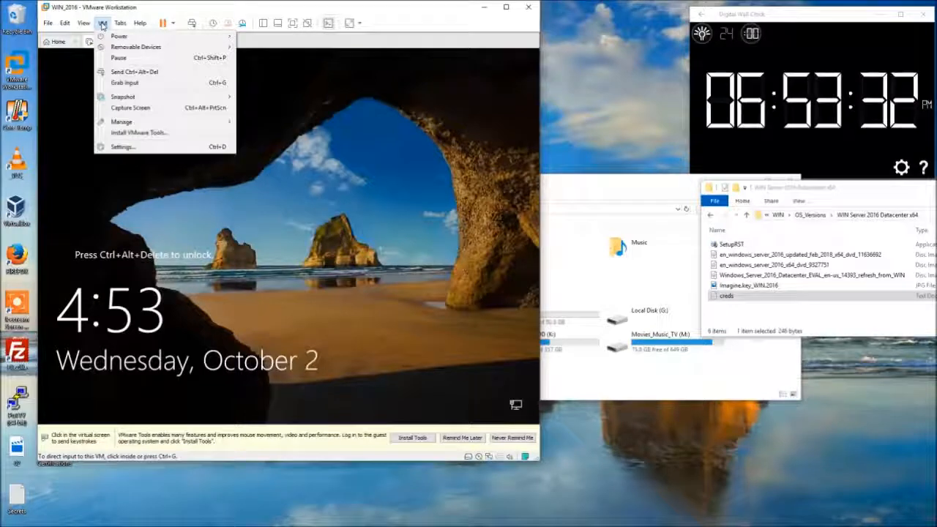
pyautogui.click(123, 71)
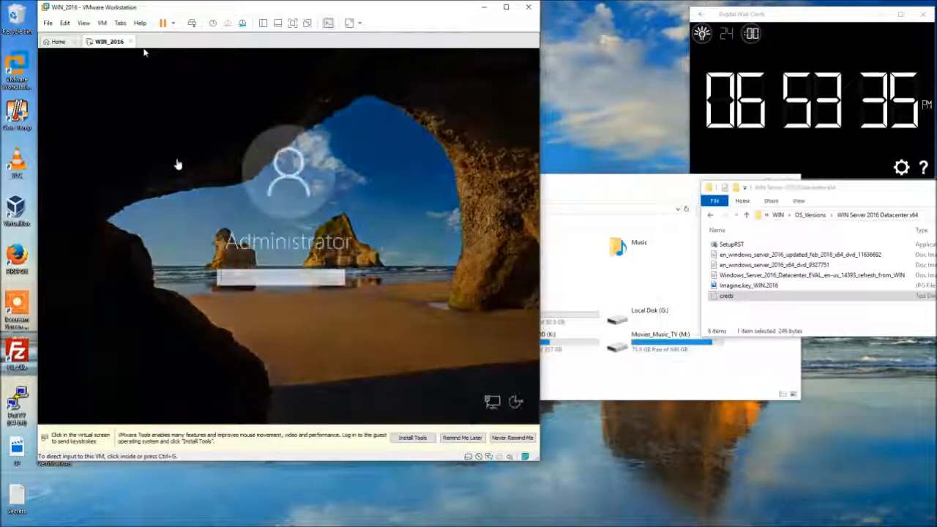
pyautogui.click(289, 276)
pyautogui.write('•••••••••••')
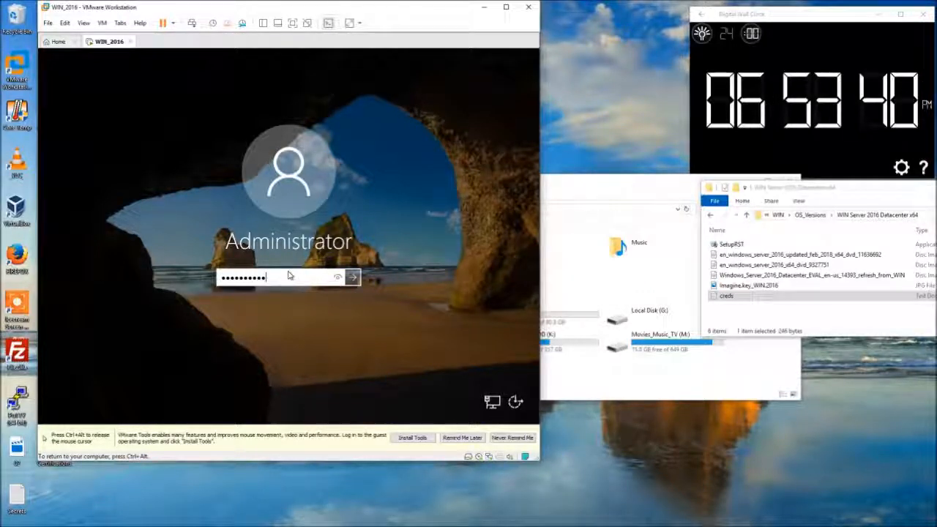
pyautogui.press('Return')
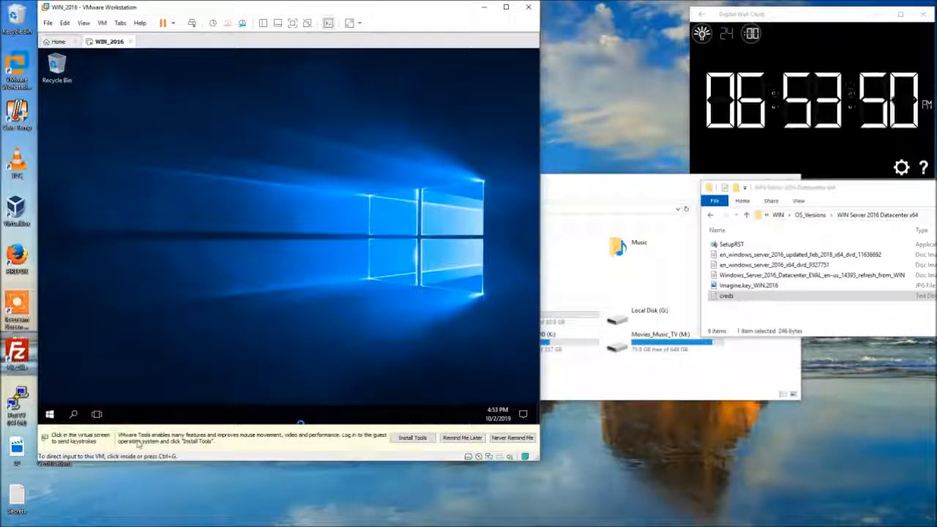
# Dismiss the guest's networks prompt and release input back to the host.
pyautogui.click(466, 245)
pyautogui.click(450, 232)
pyautogui.hotkey('ctrl', 'alt')
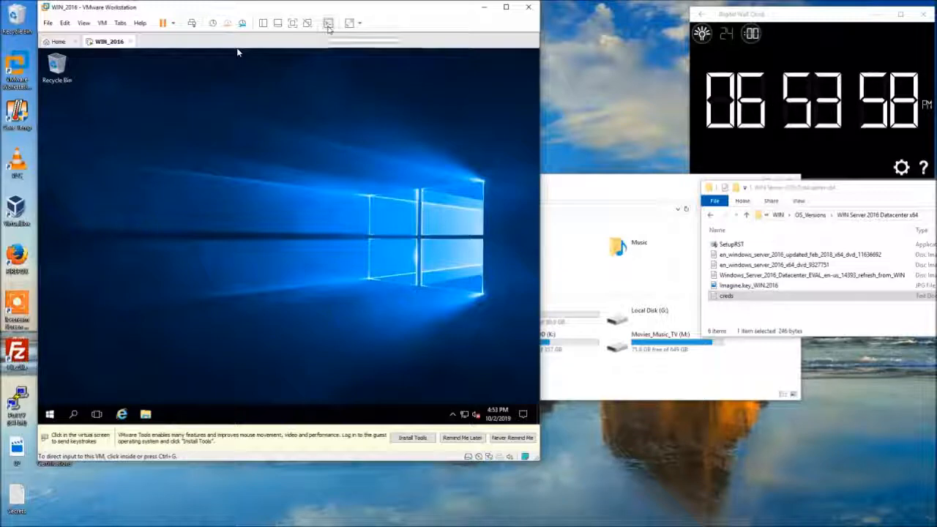
# Note the Administrator password and 'Server 2016 64 bit' in the VM description, then maximize the console.
pyautogui.click(328, 25)
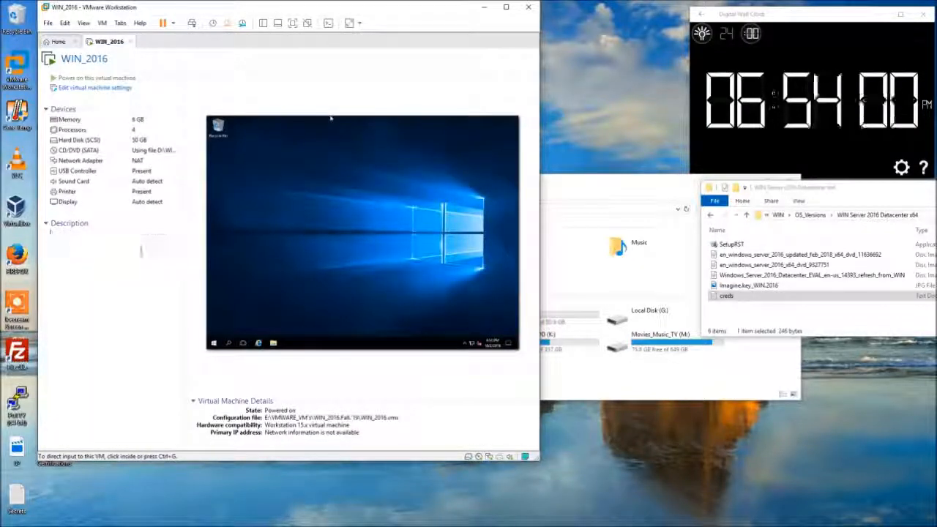
pyautogui.write('PW')
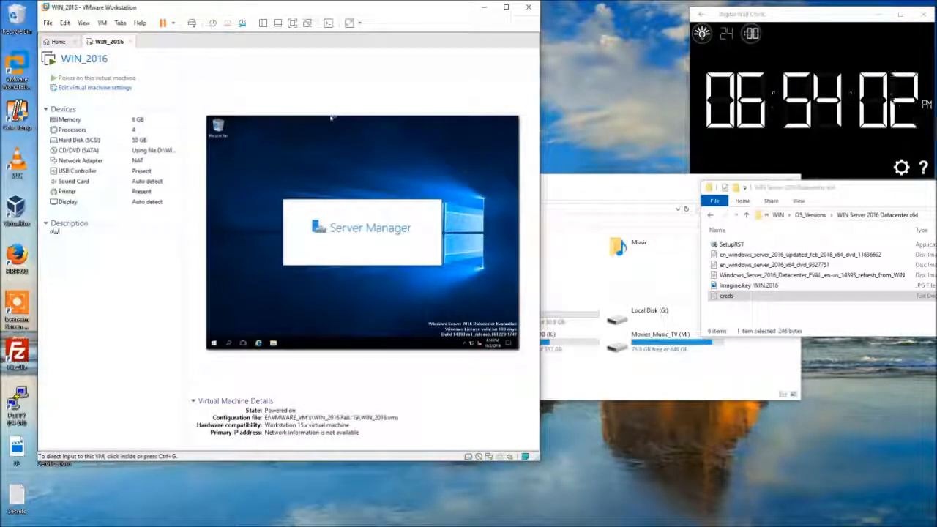
pyautogui.write(': Admin1234!')
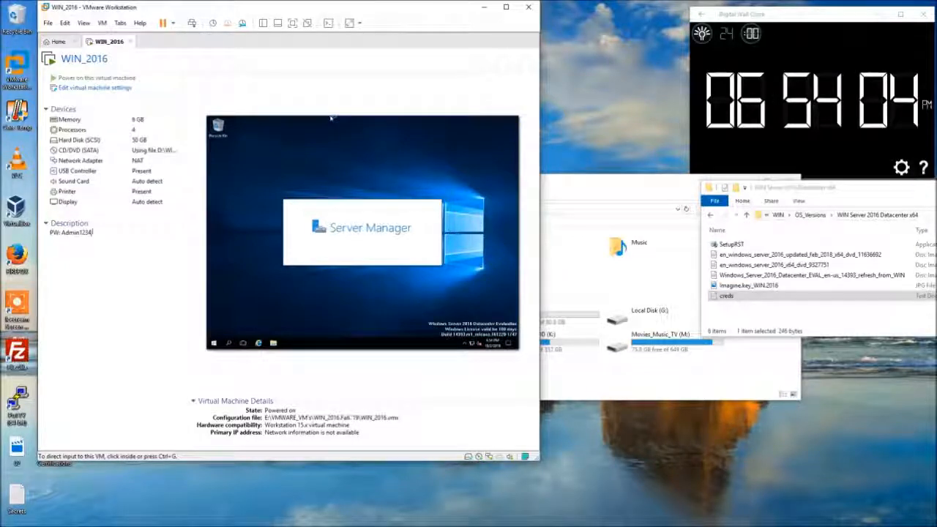
pyautogui.press('Return')
pyautogui.press('Return')
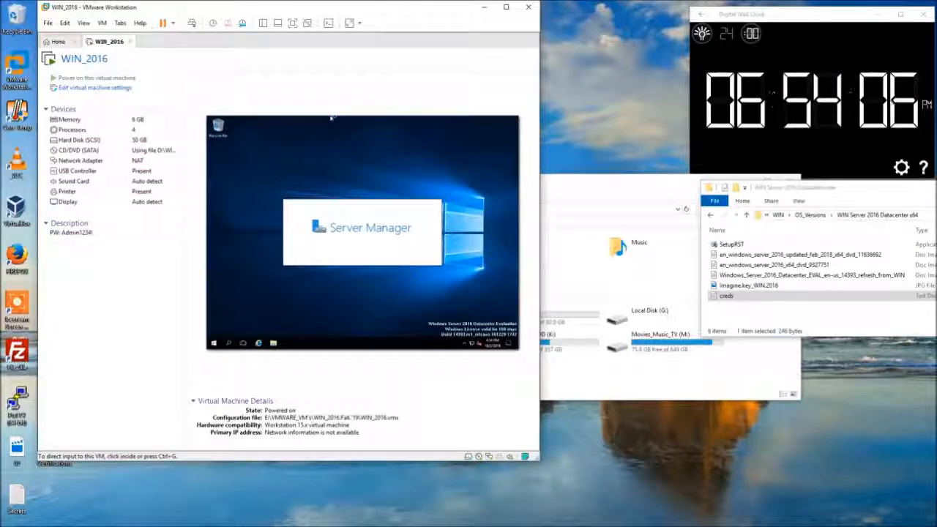
pyautogui.write('Server ')
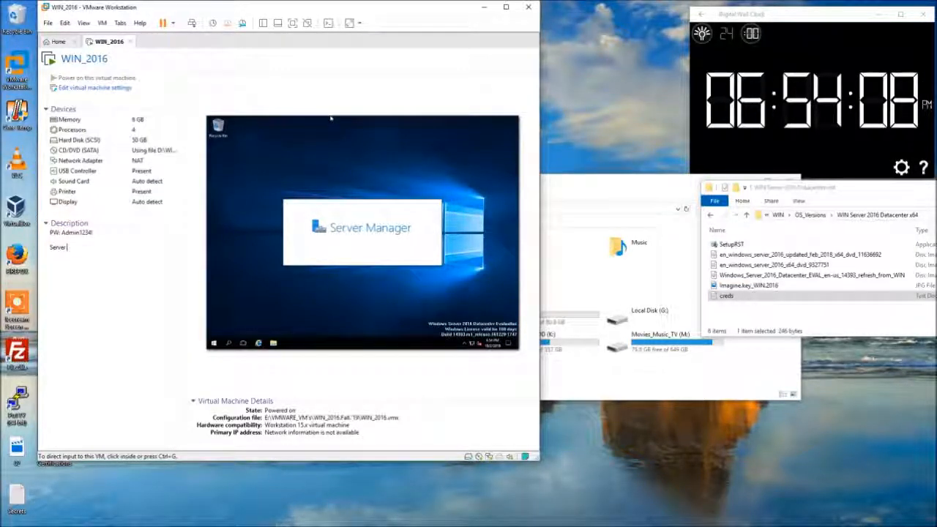
pyautogui.write('2-')
pyautogui.press('BackSpace')
pyautogui.write('0')
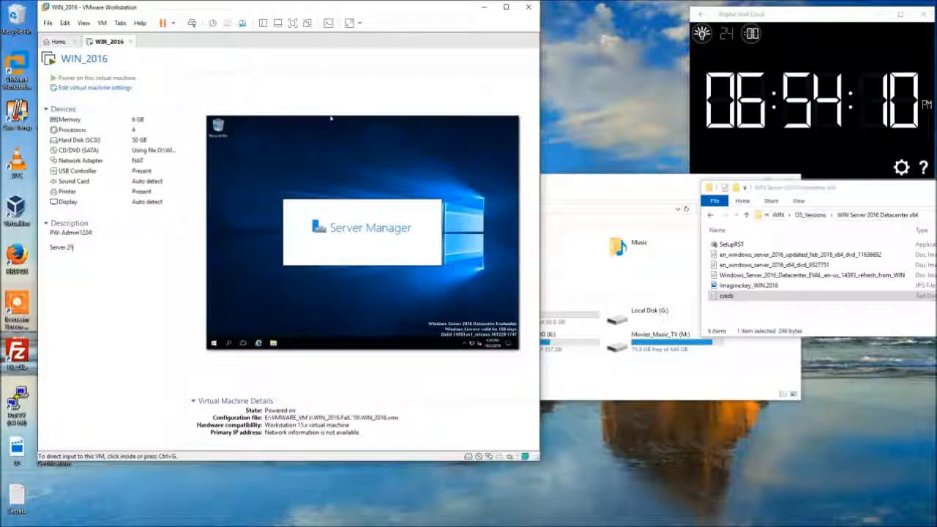
pyautogui.write('16 ')
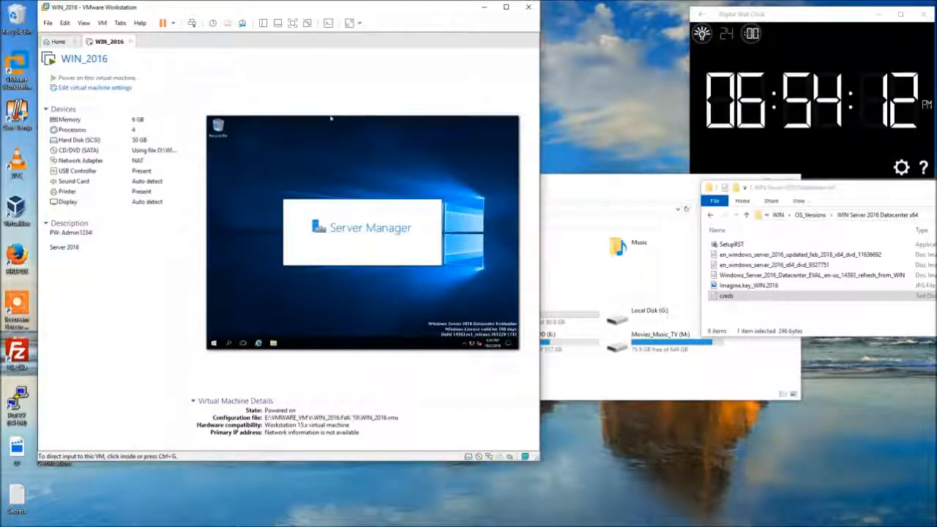
pyautogui.write('G4 bit')
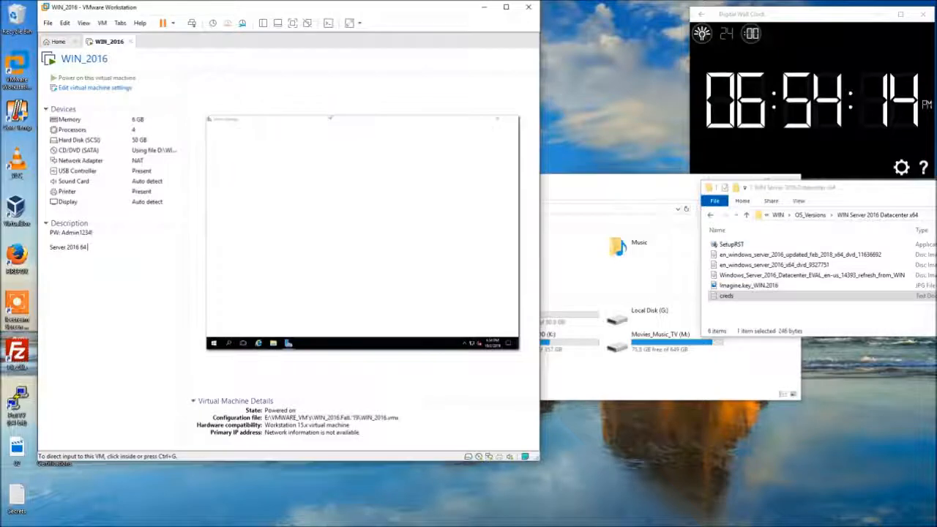
pyautogui.press('Return')
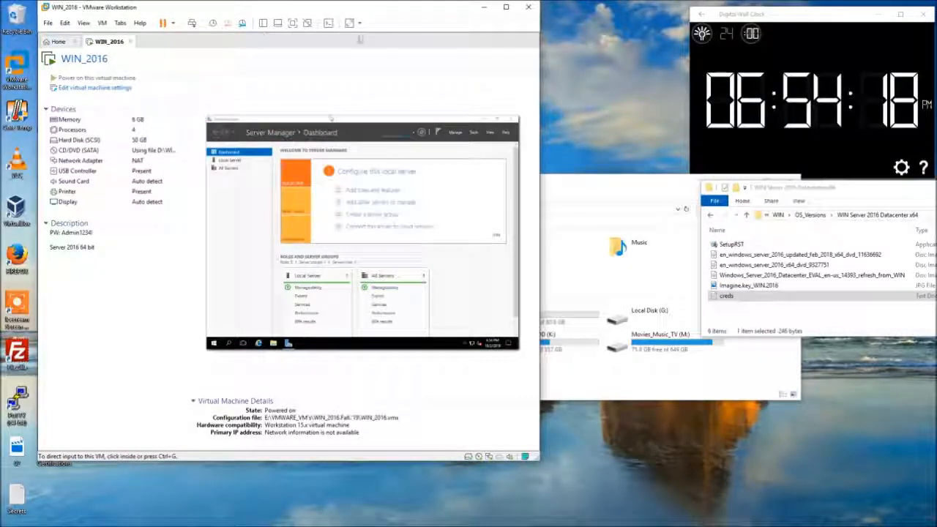
pyautogui.click(328, 23)
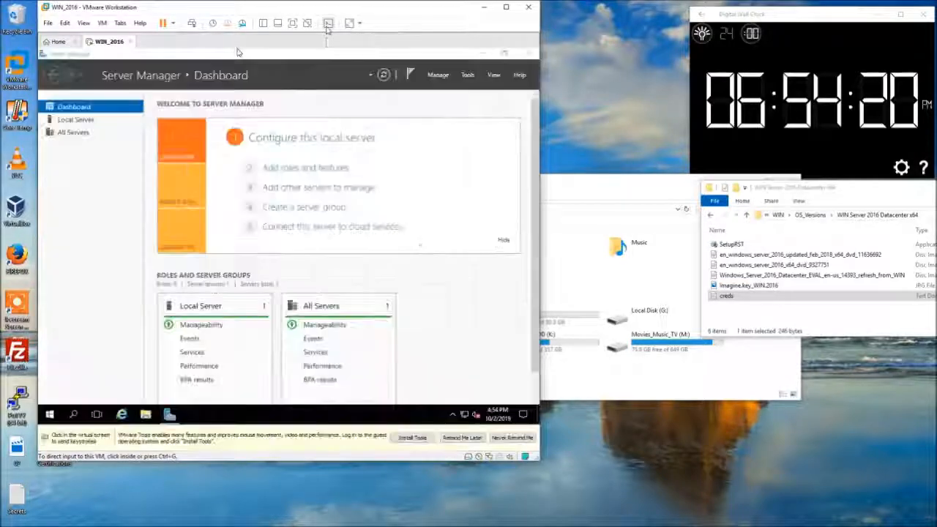
pyautogui.click(505, 6)
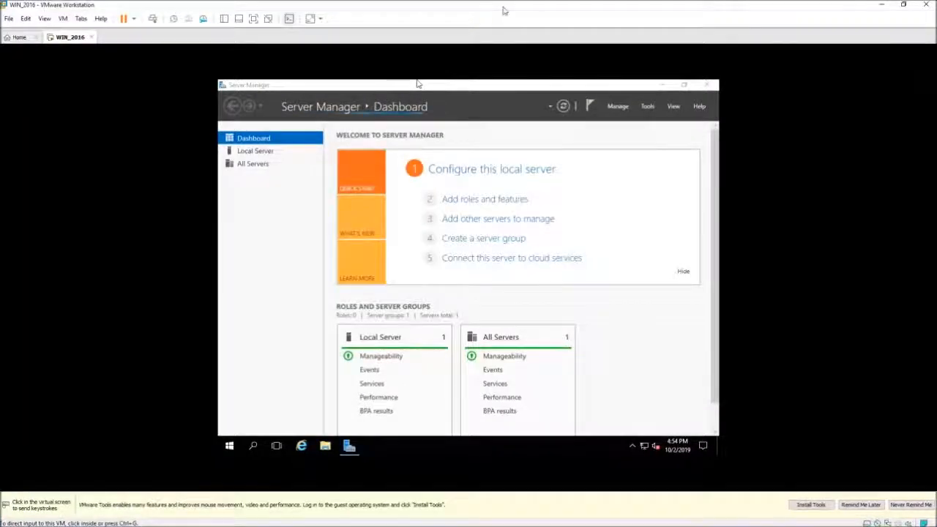